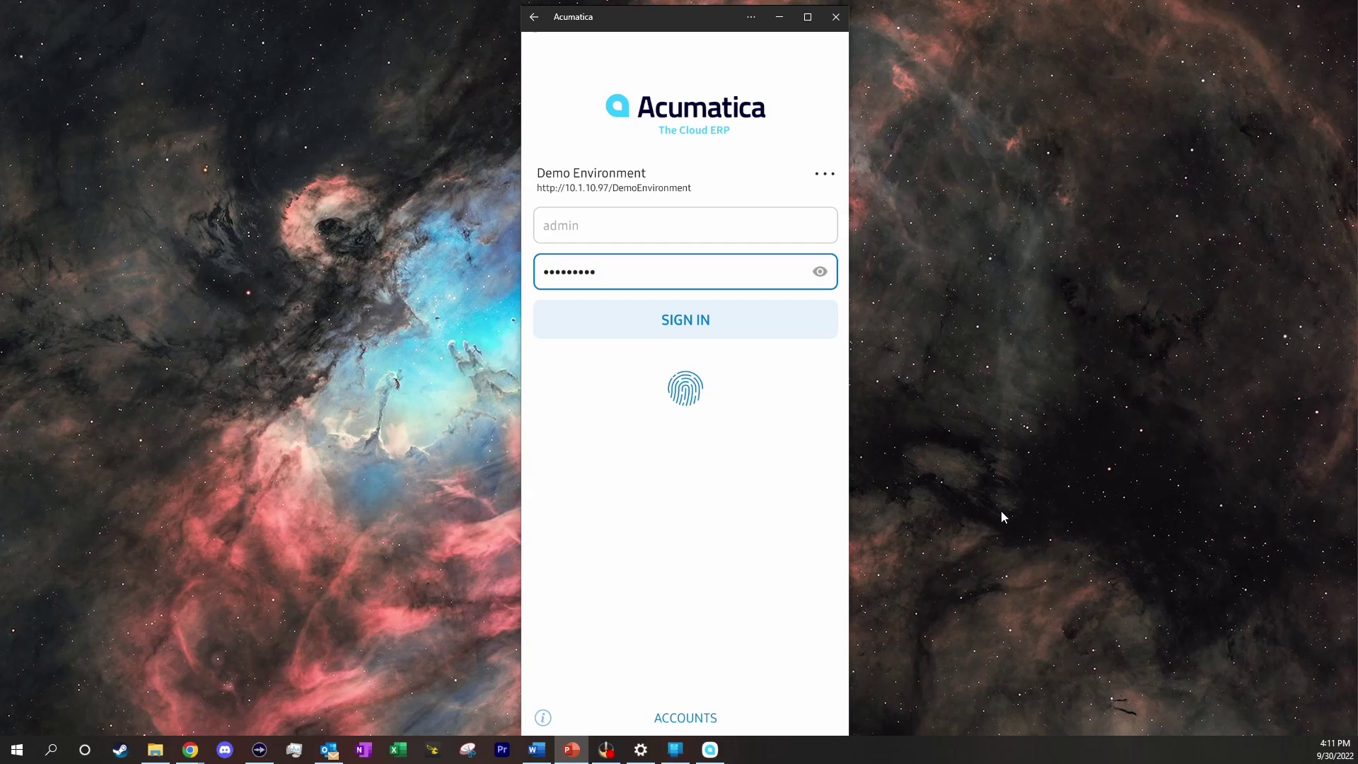
Sign in to the Demo Environment in the Acumatica mobile app
click(706, 322)
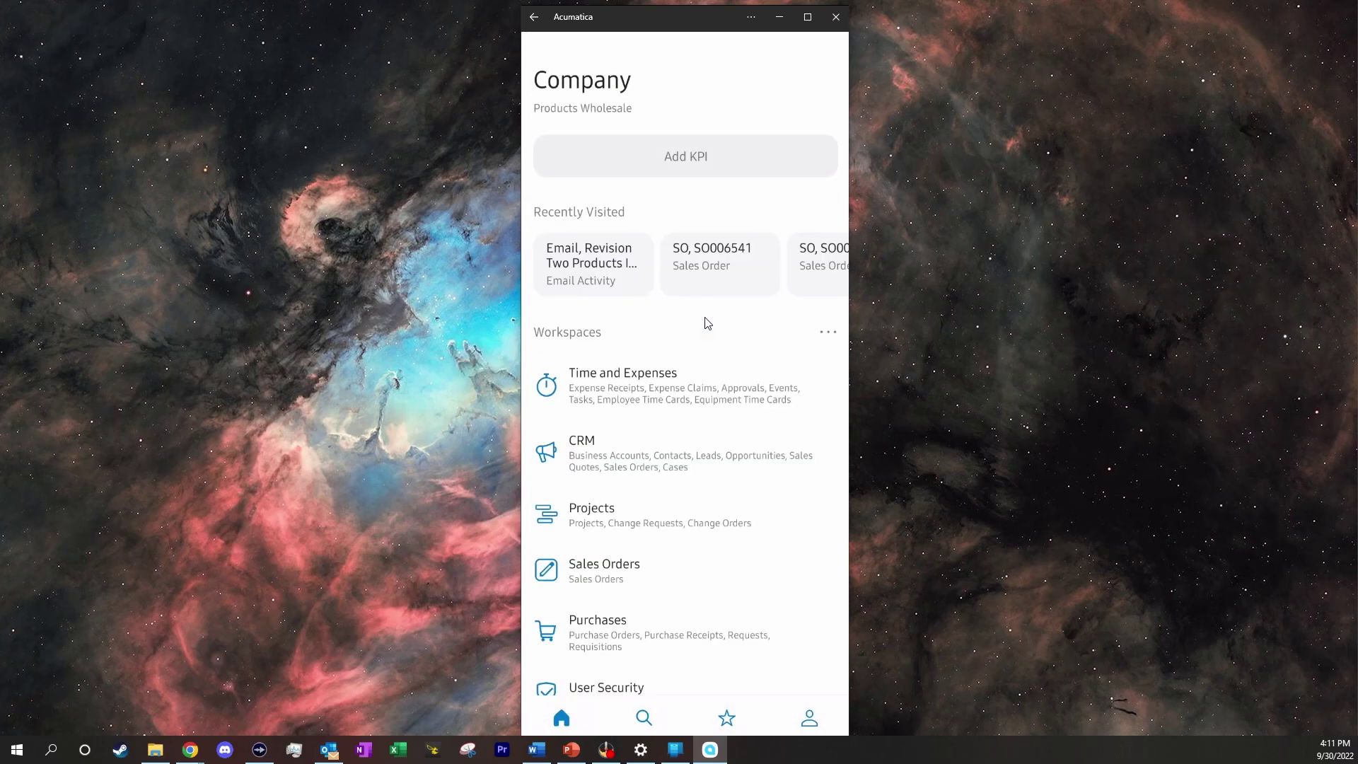
scroll(703, 485, down, 2)
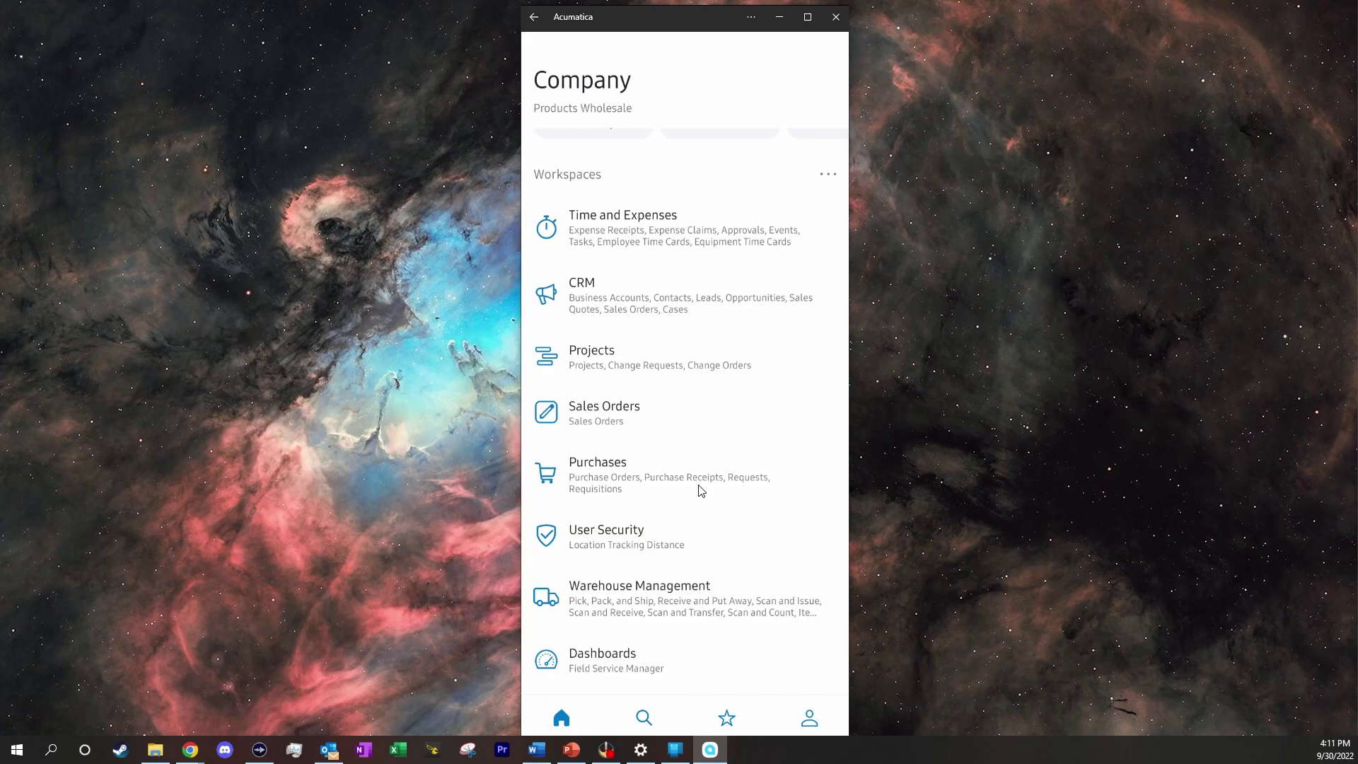
scroll(701, 490, up, 1)
scroll(701, 490, down, 1)
Browse the Sales Orders list, then return to the Company home page
click(633, 428)
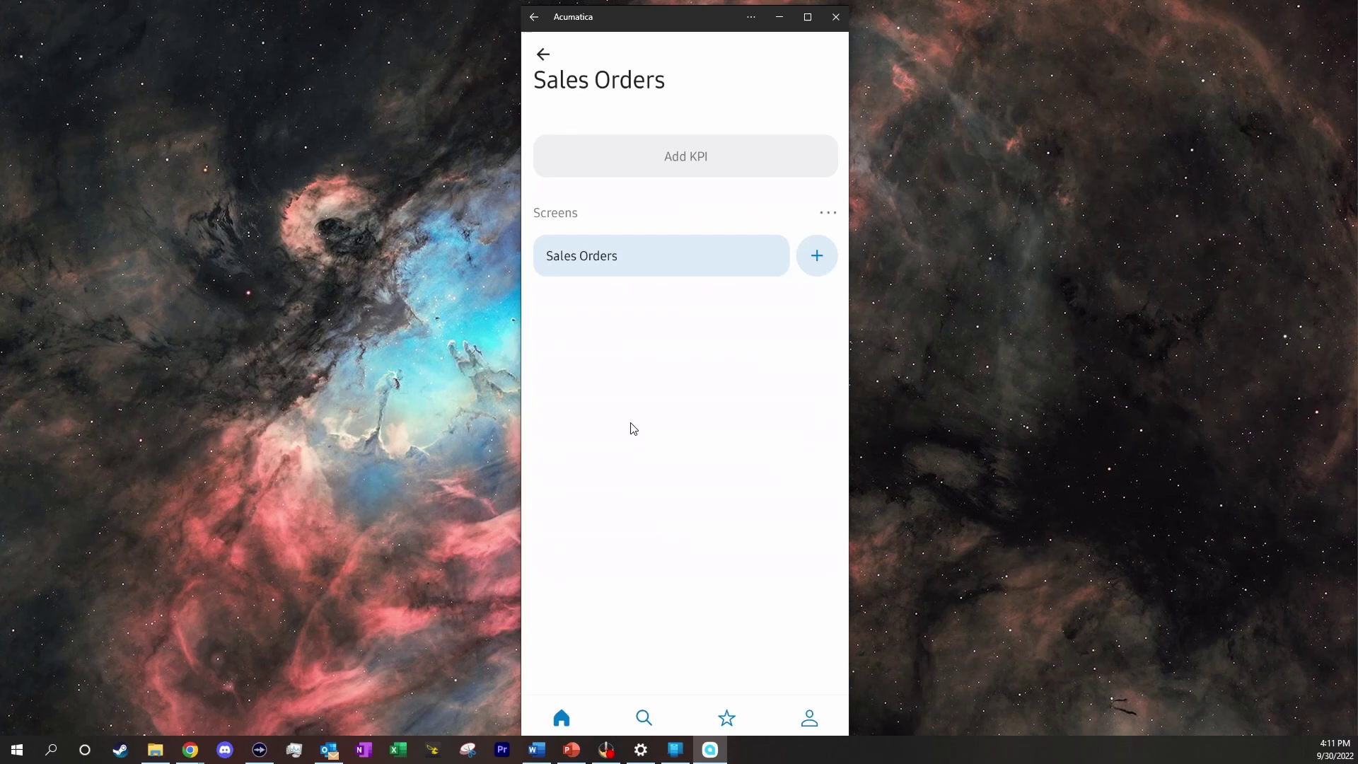
click(628, 273)
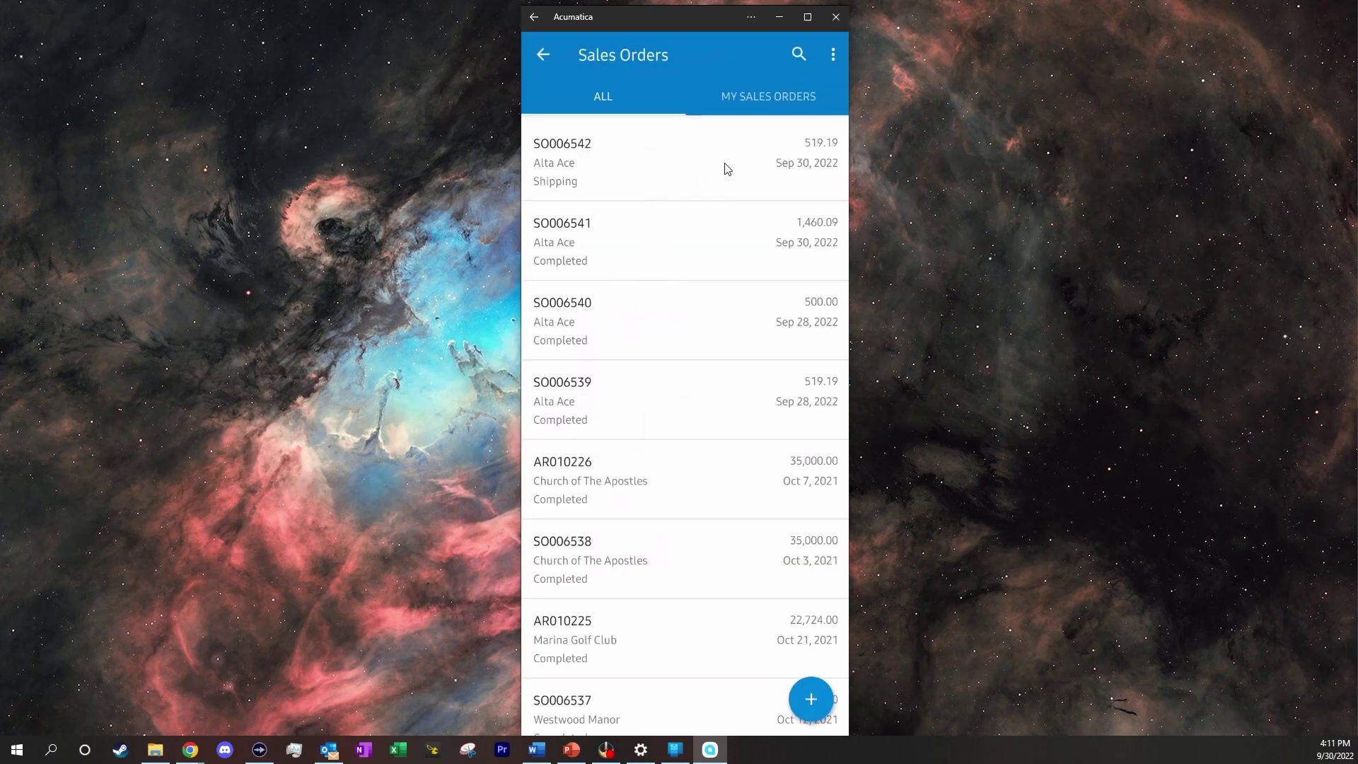
click(541, 54)
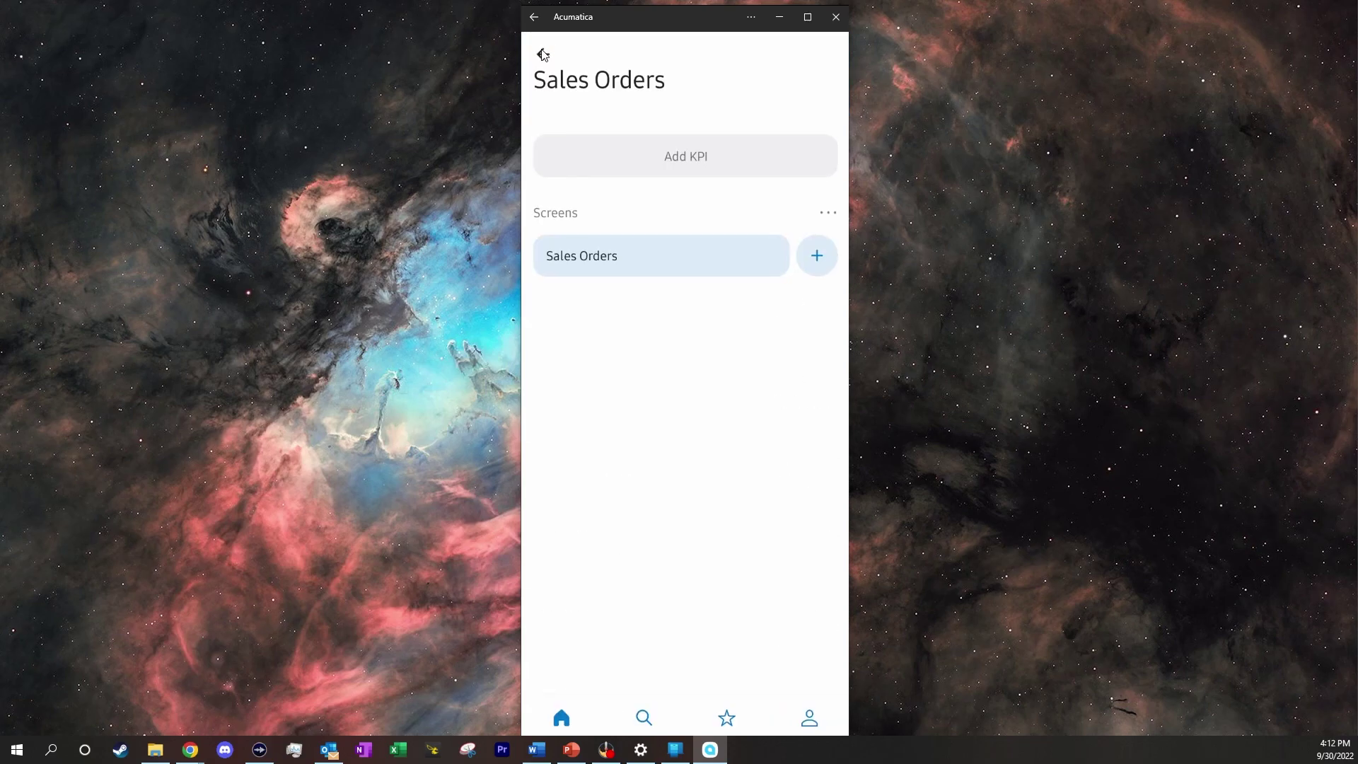
click(541, 54)
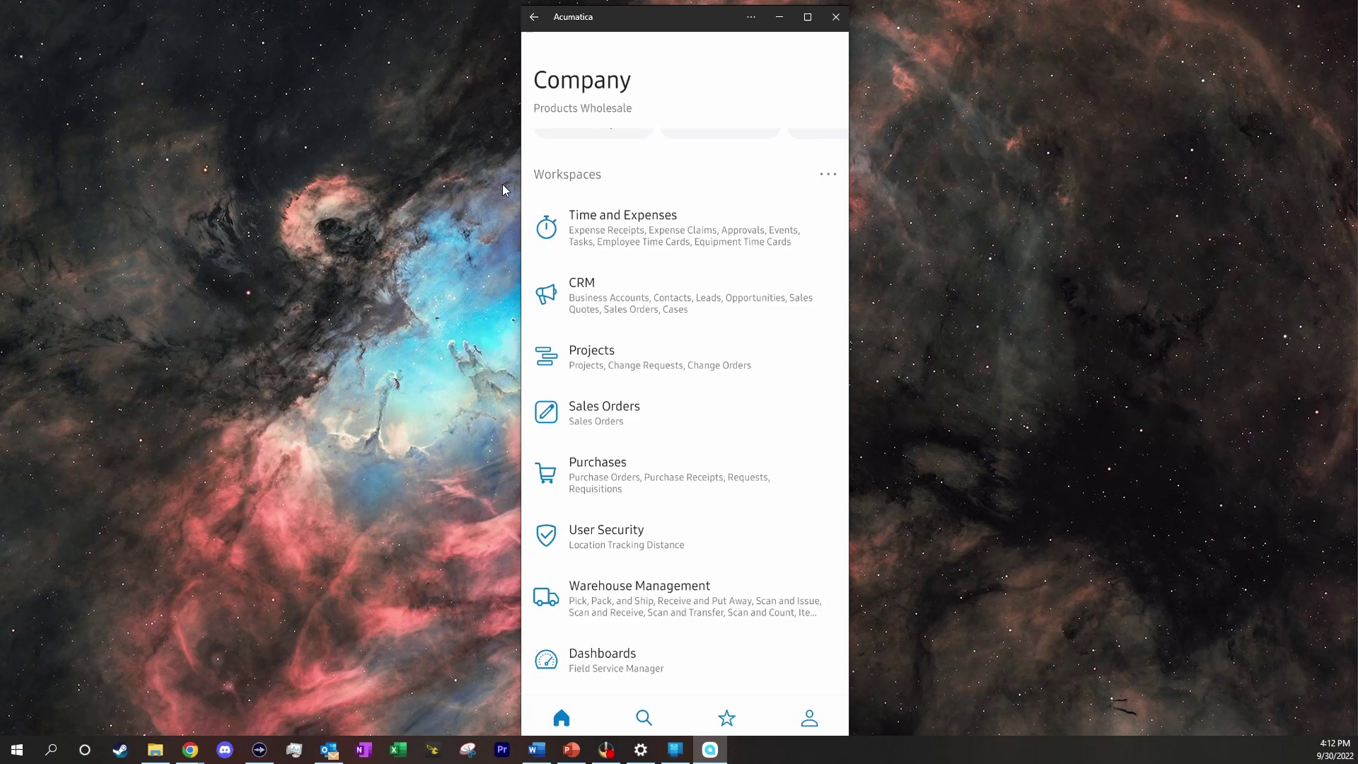
Open the Expense Receipts list in the Time and Expenses workspace
click(655, 234)
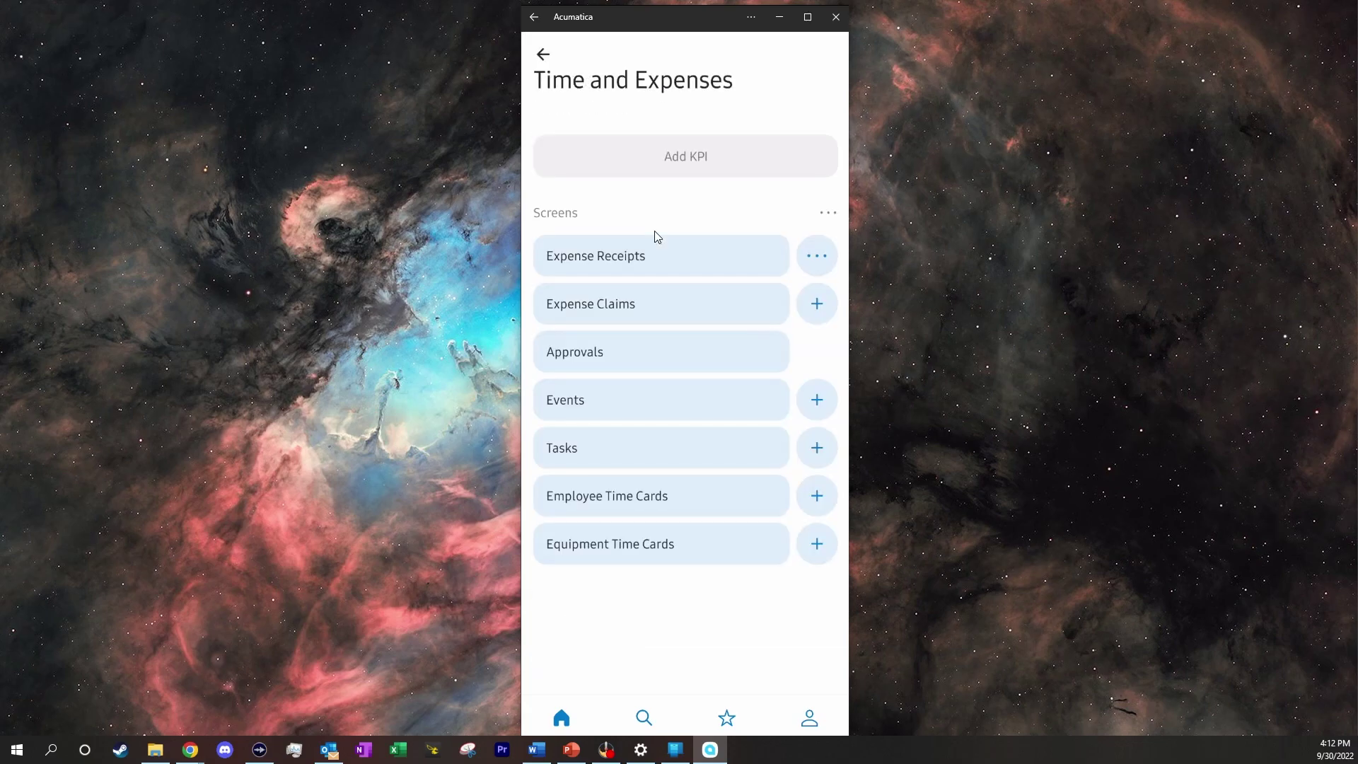
click(660, 256)
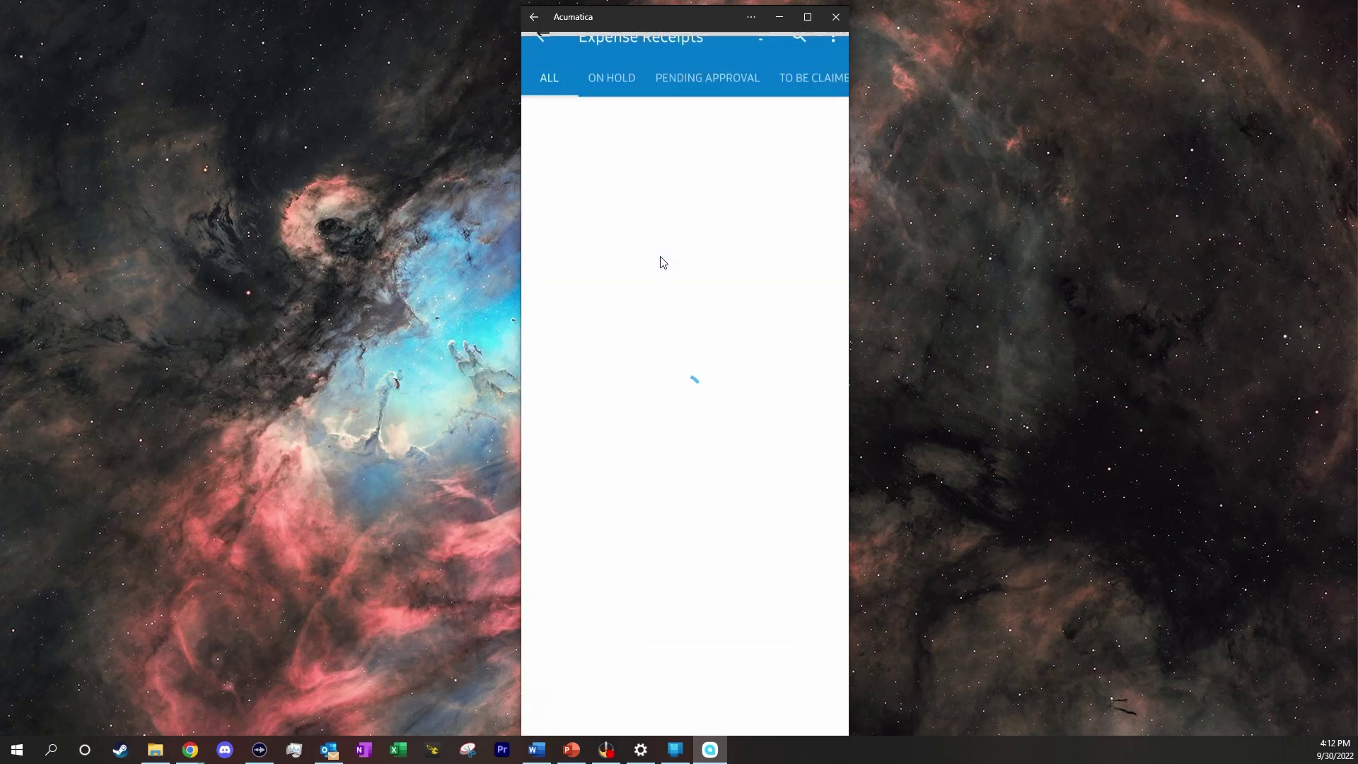
scroll(702, 447, down, 4)
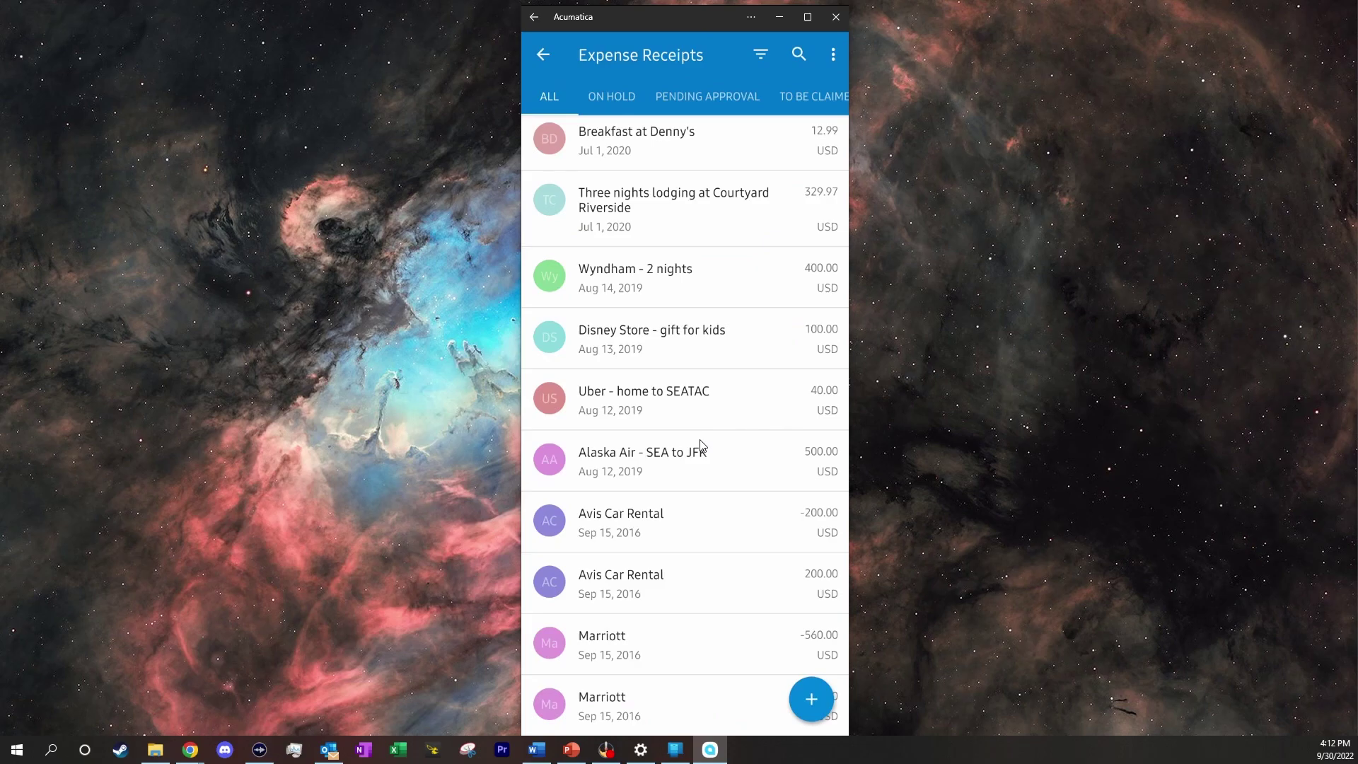
scroll(702, 446, up, 4)
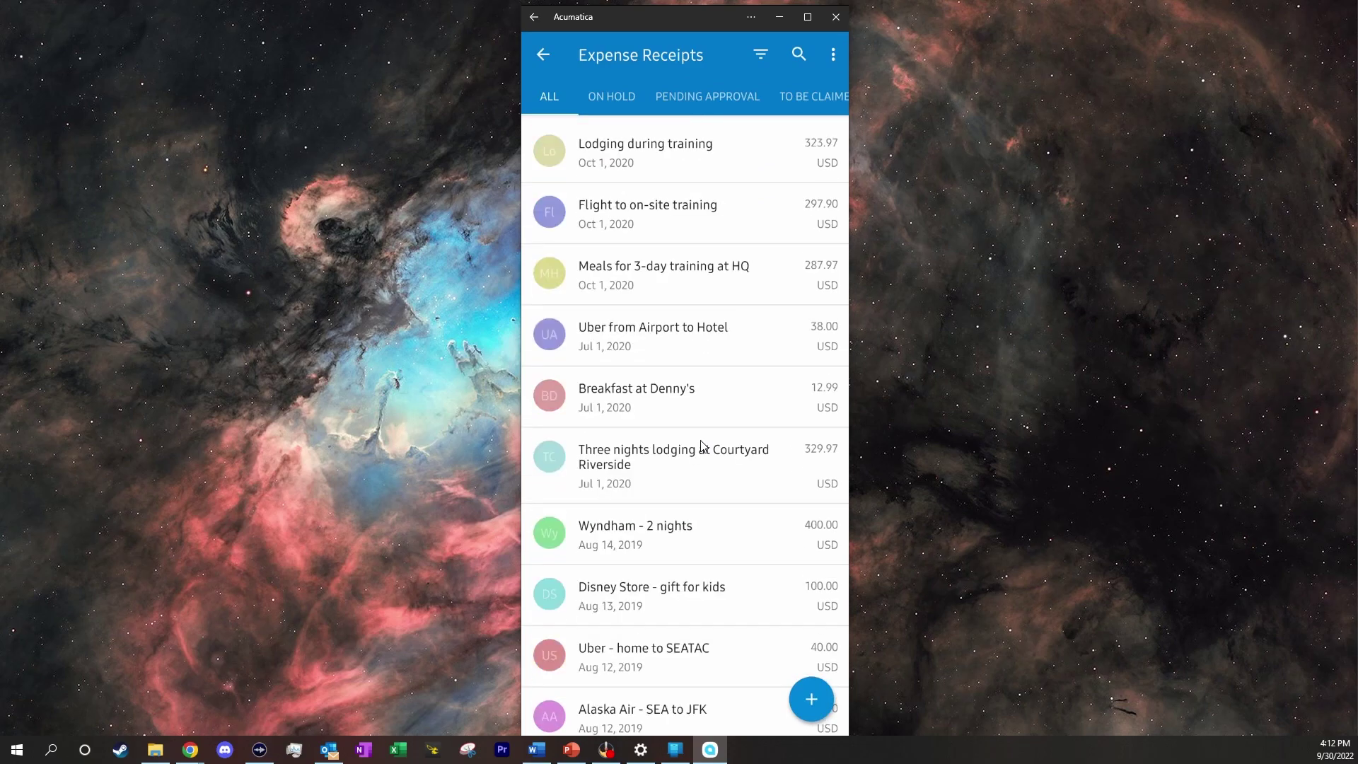
Photograph the paper gas receipt, crop it to the receipt's edges, and accept it
click(812, 702)
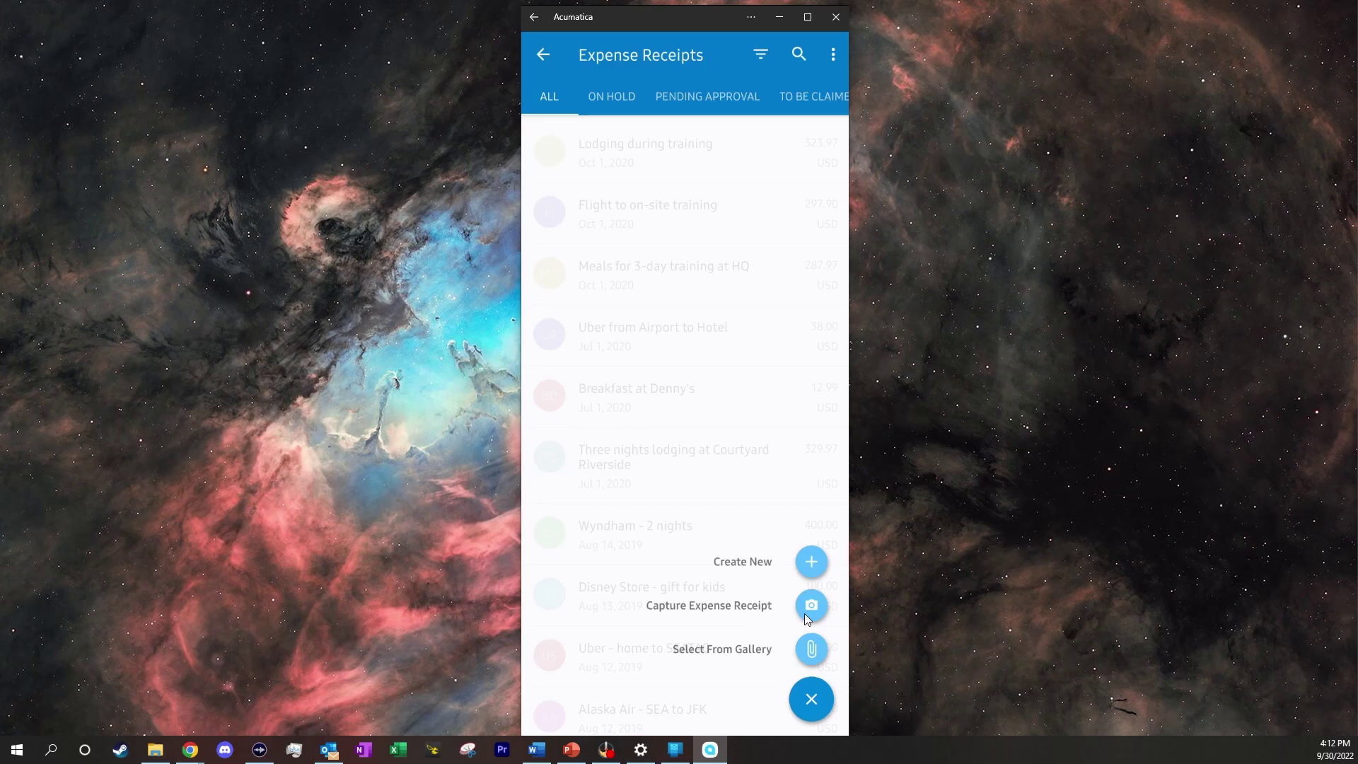
click(821, 606)
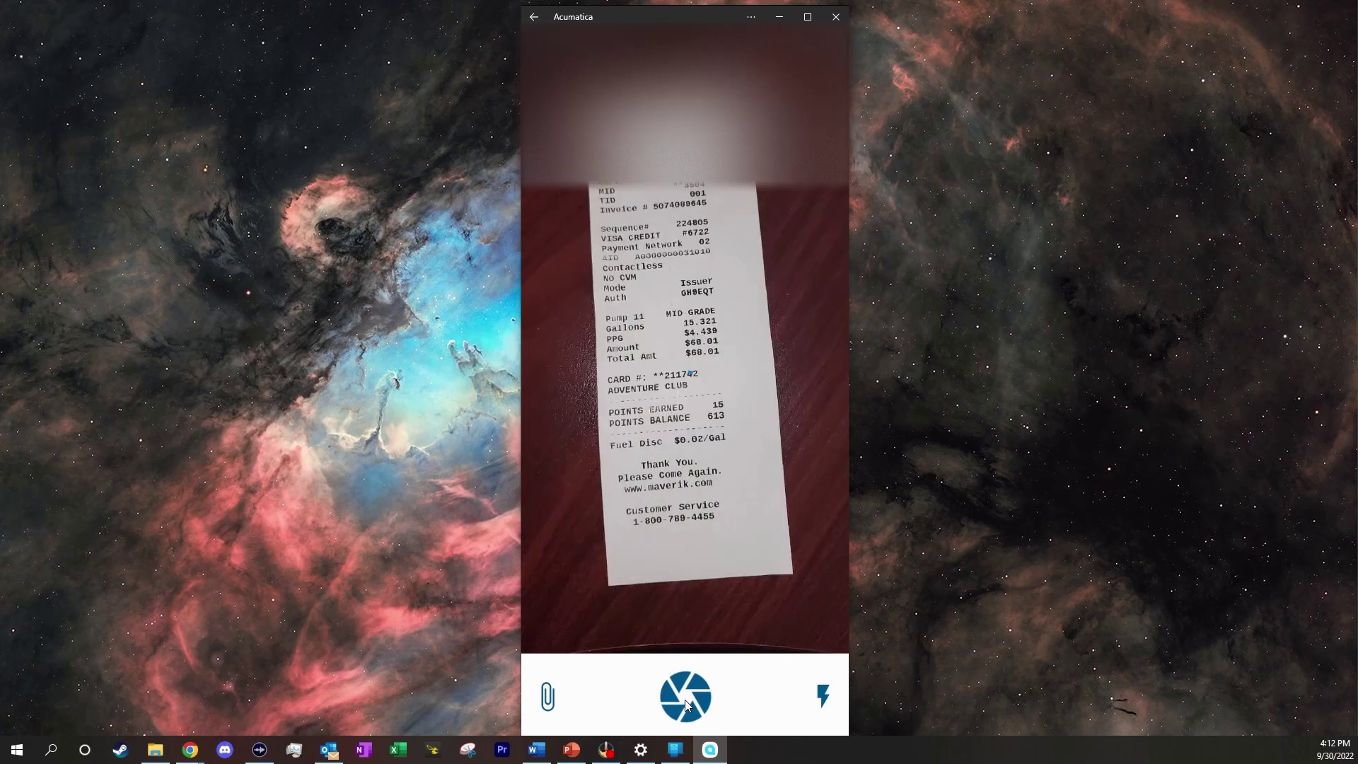
click(685, 698)
click(686, 710)
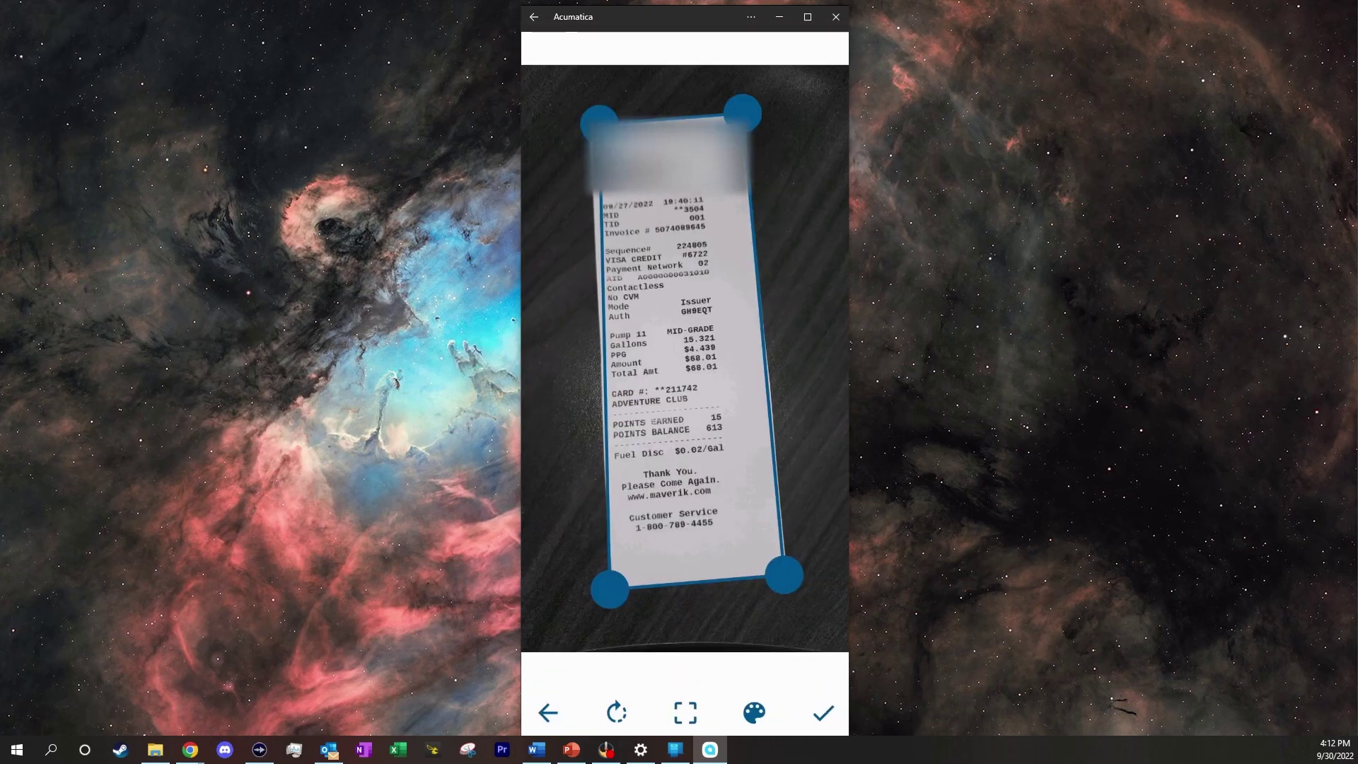
drag(597, 121, 585, 127)
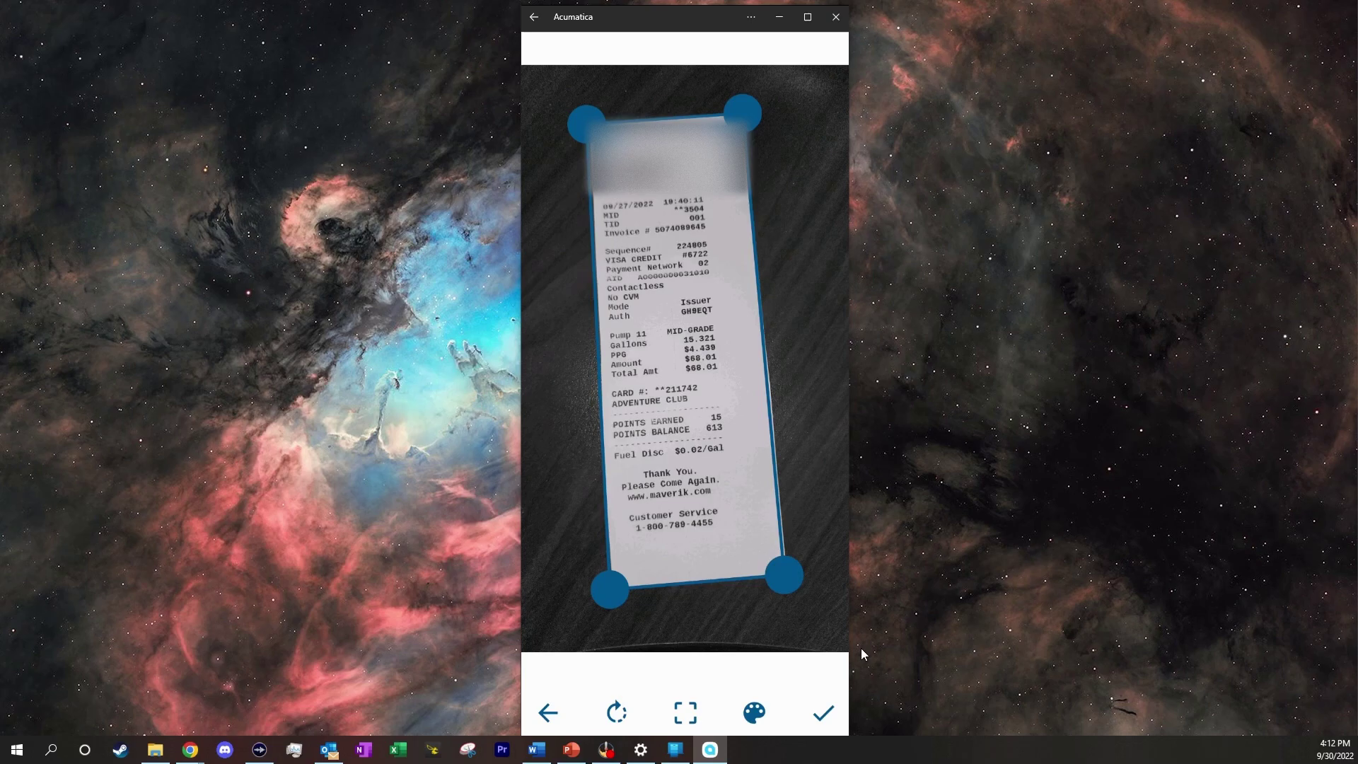
click(823, 716)
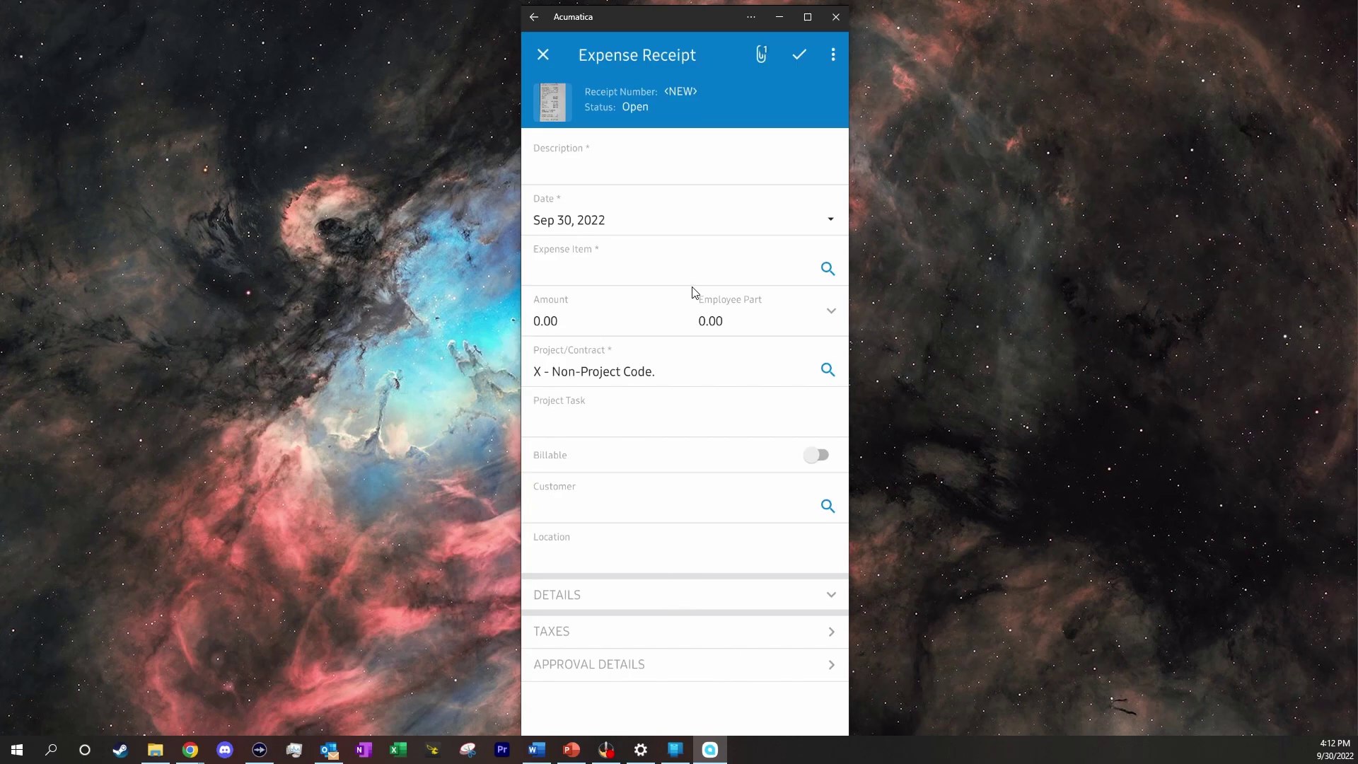
Set the receipt amount to 68.01 and the description to 'Gas from Maverick'
click(561, 327)
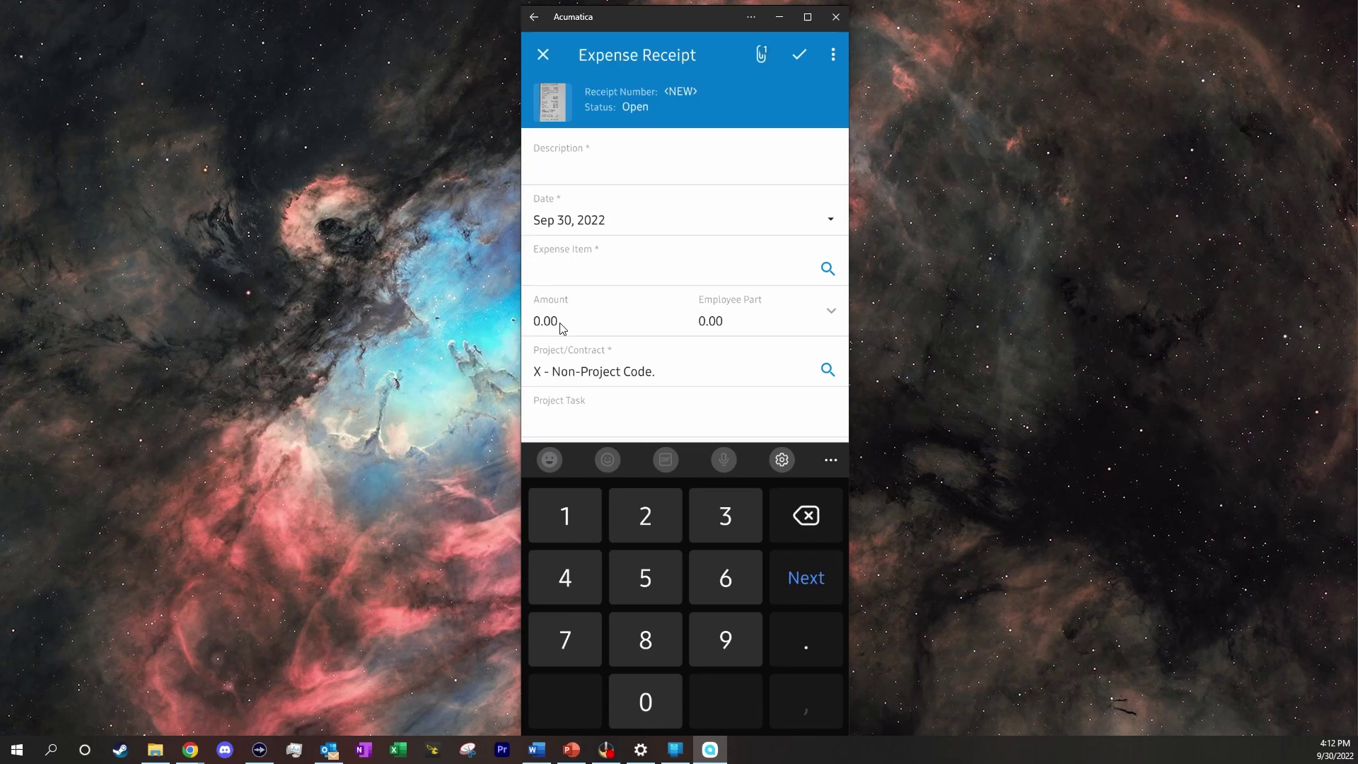
key(BackSpace)
key(BackSpace)
key(BackSpace)
key(BackSpace)
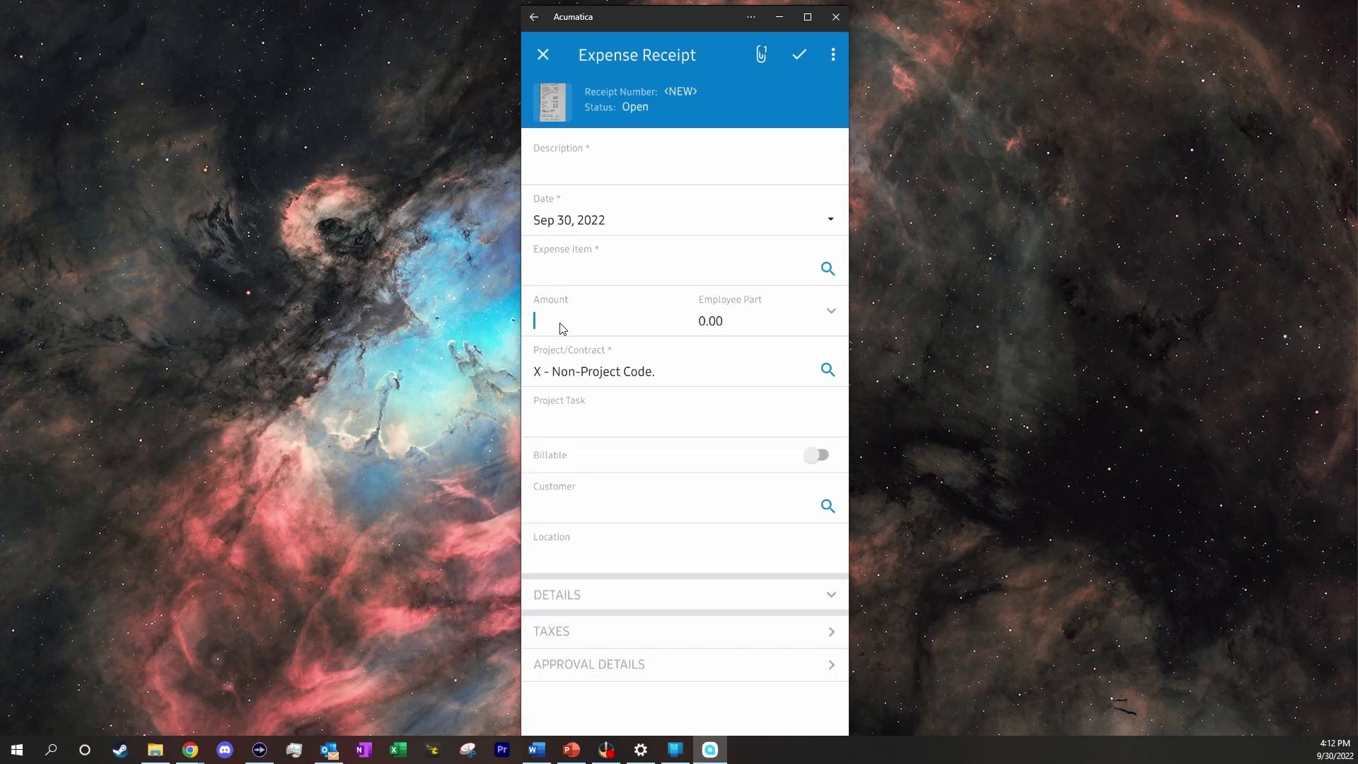
text(68.01)
click(603, 171)
text(Gas from Maverick)
Choose Business Travel - Air, Train, Miles as the expense item and save the receipt
click(741, 269)
click(827, 268)
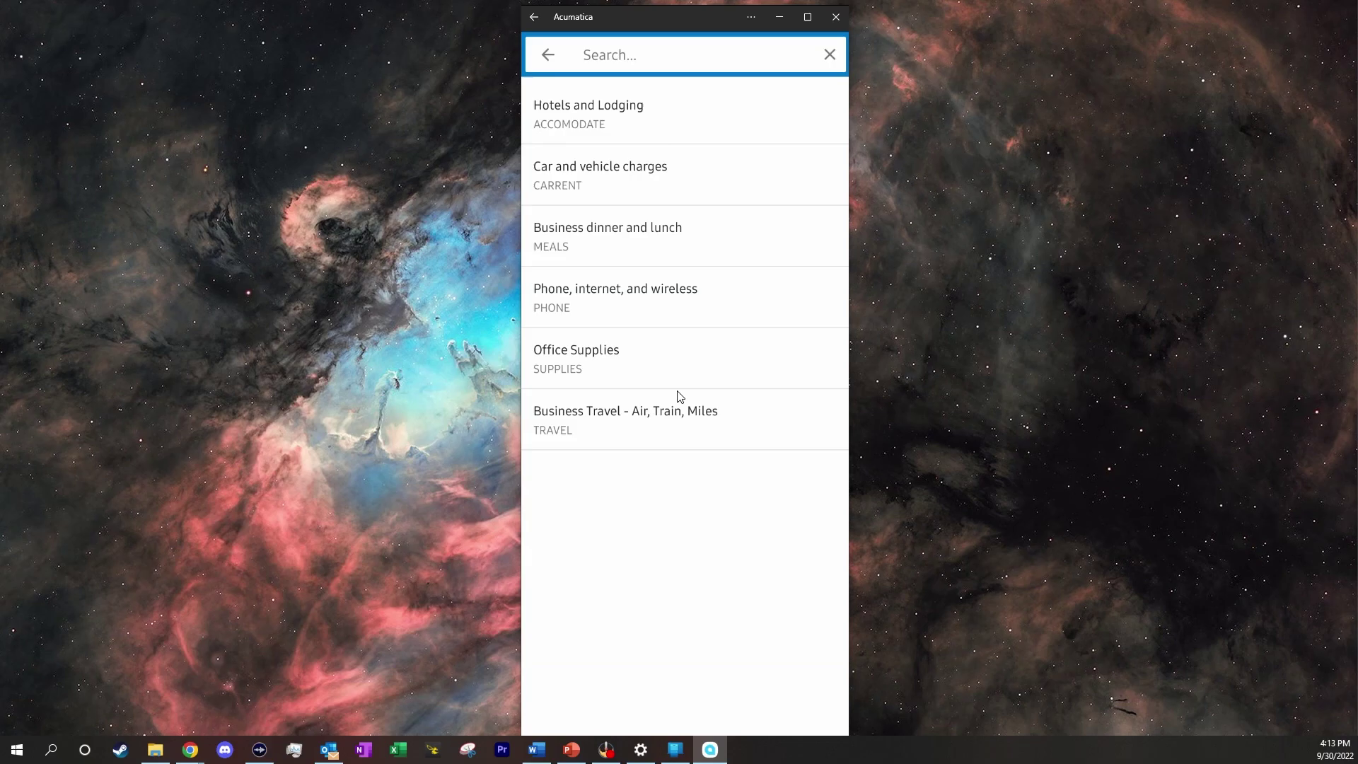
click(671, 432)
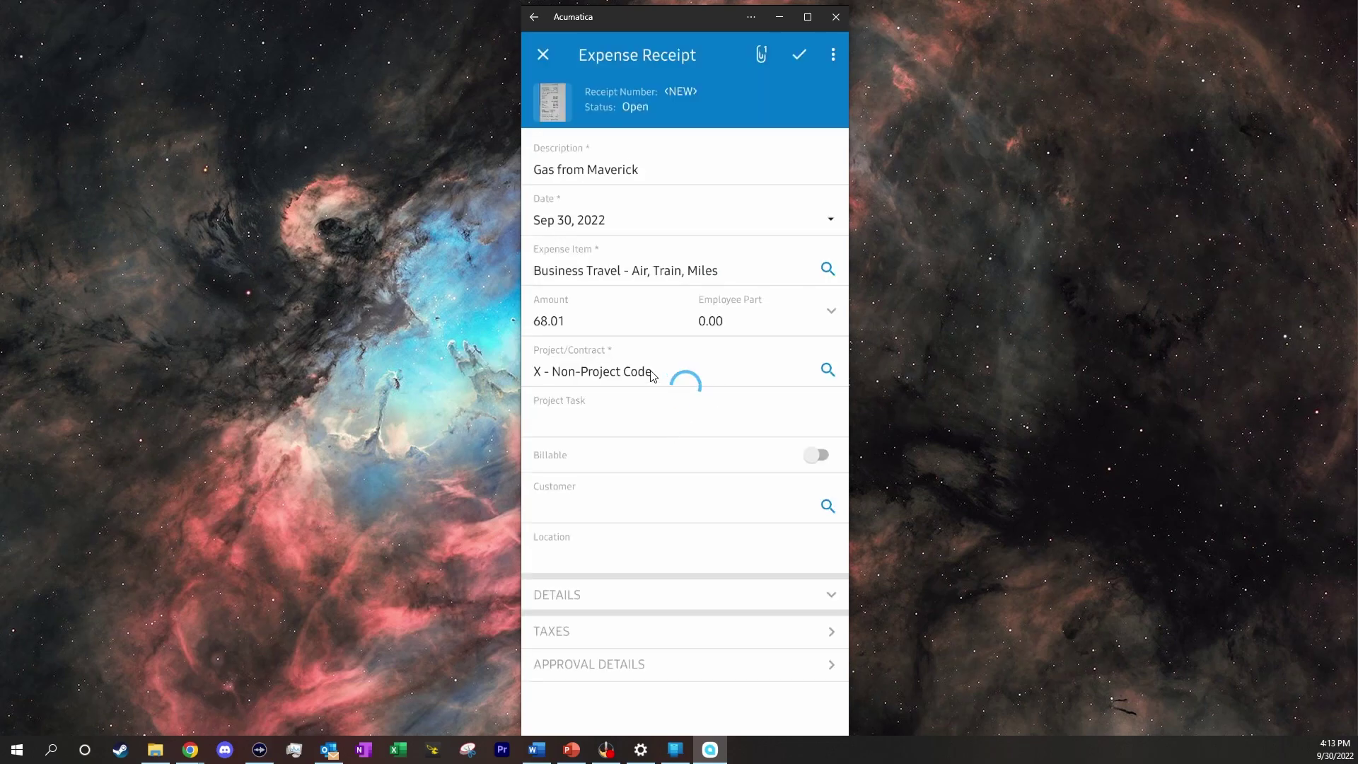
click(799, 54)
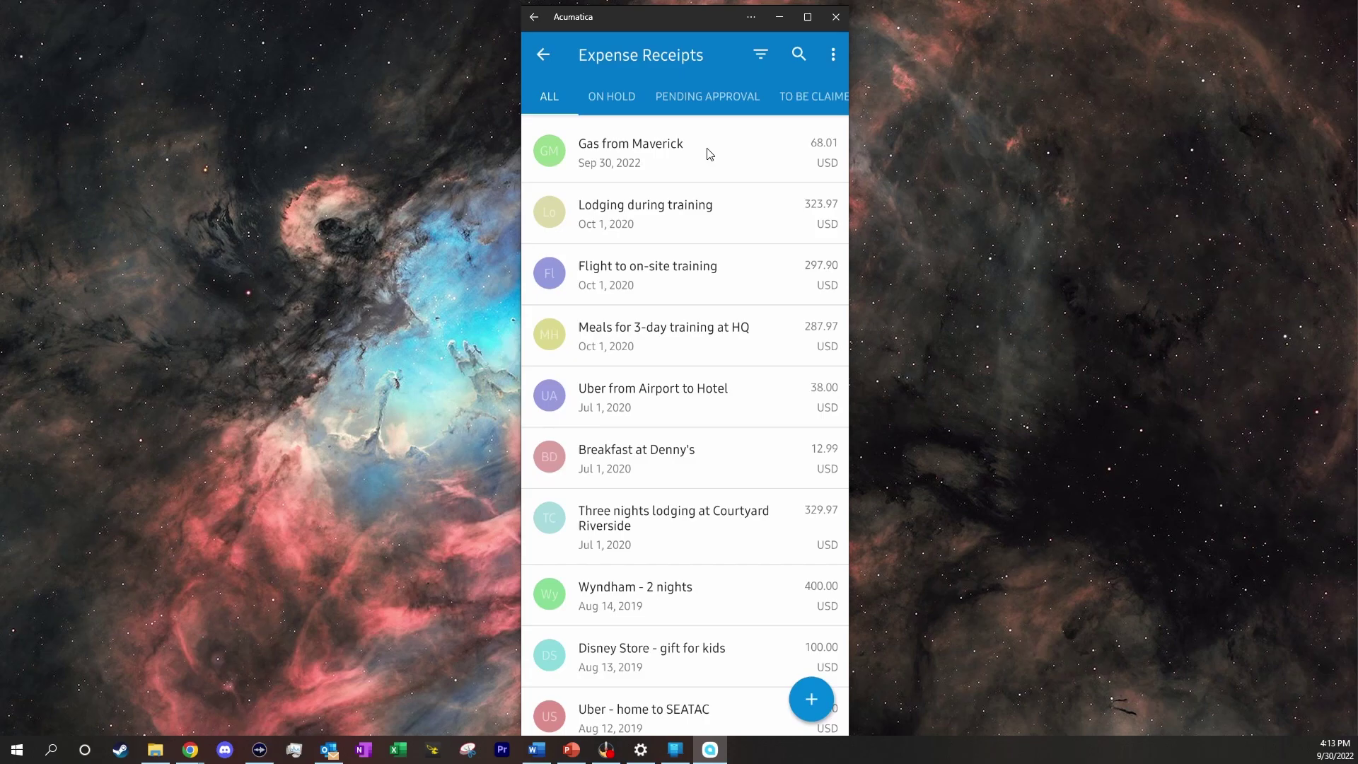
Close the mobile app and open Expense Receipts in the Acumatica web site
click(837, 18)
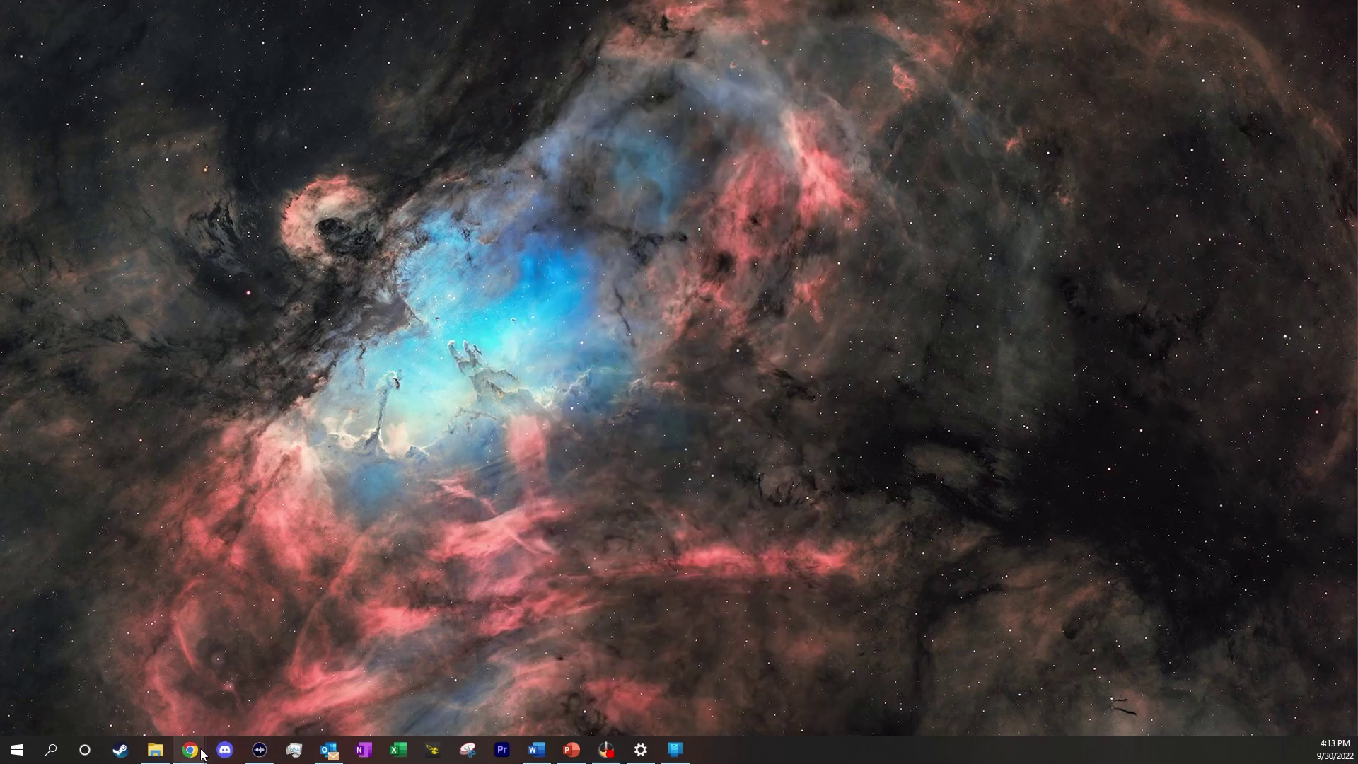
mouse_move(203, 754)
click(113, 685)
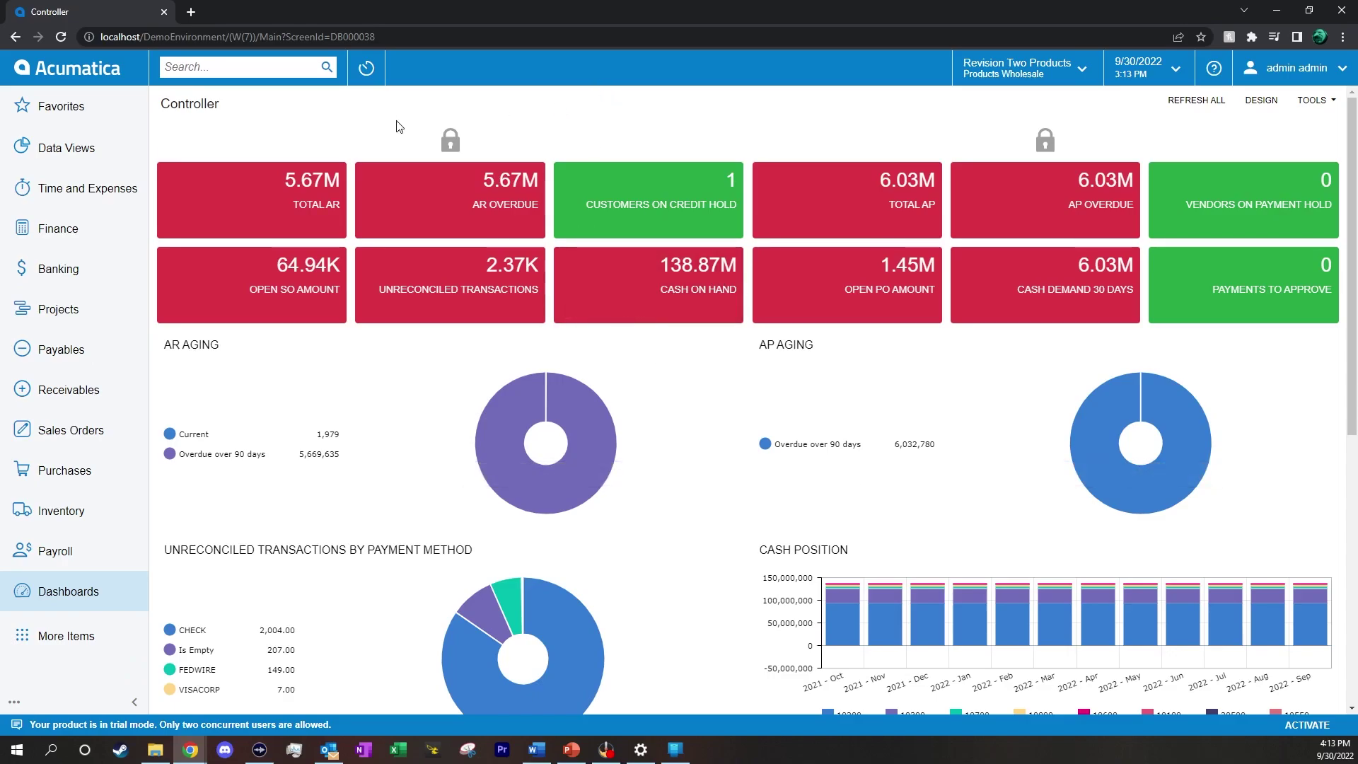
click(70, 186)
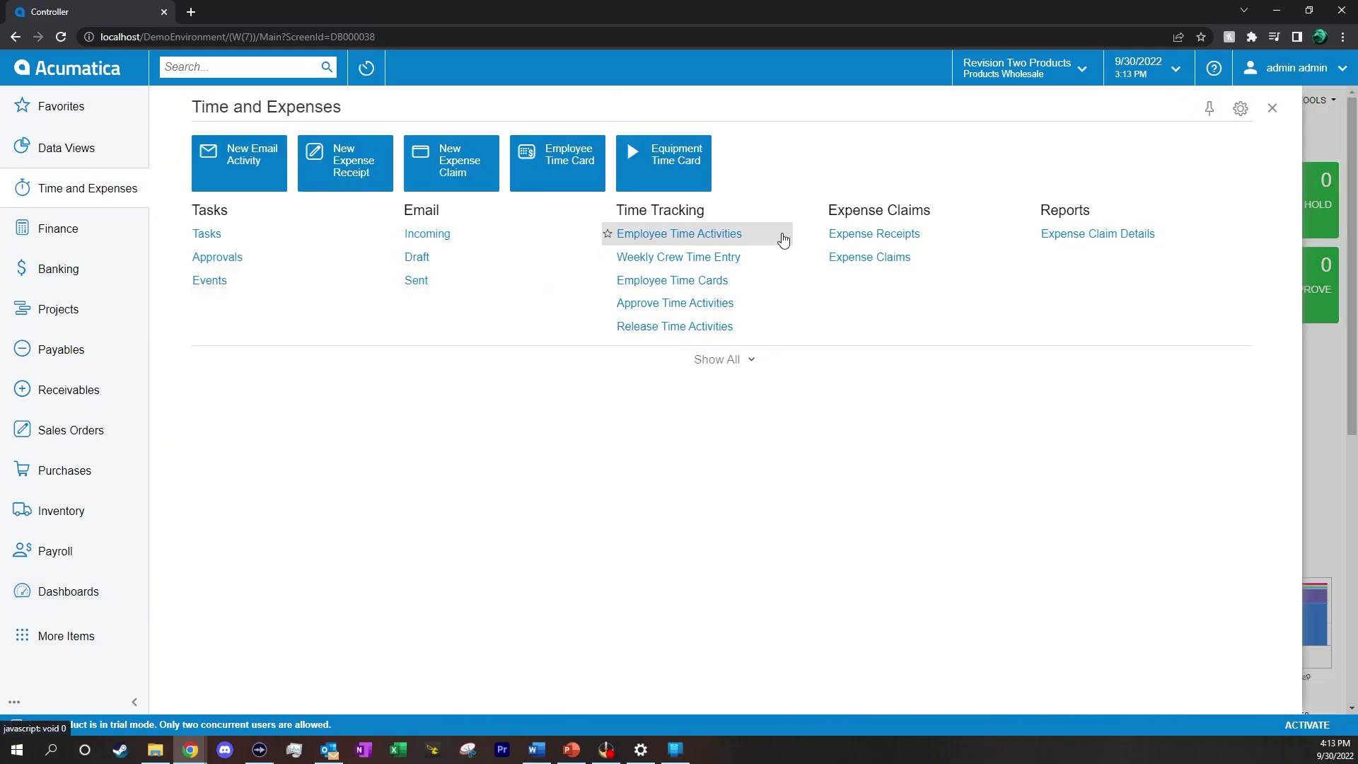
click(864, 234)
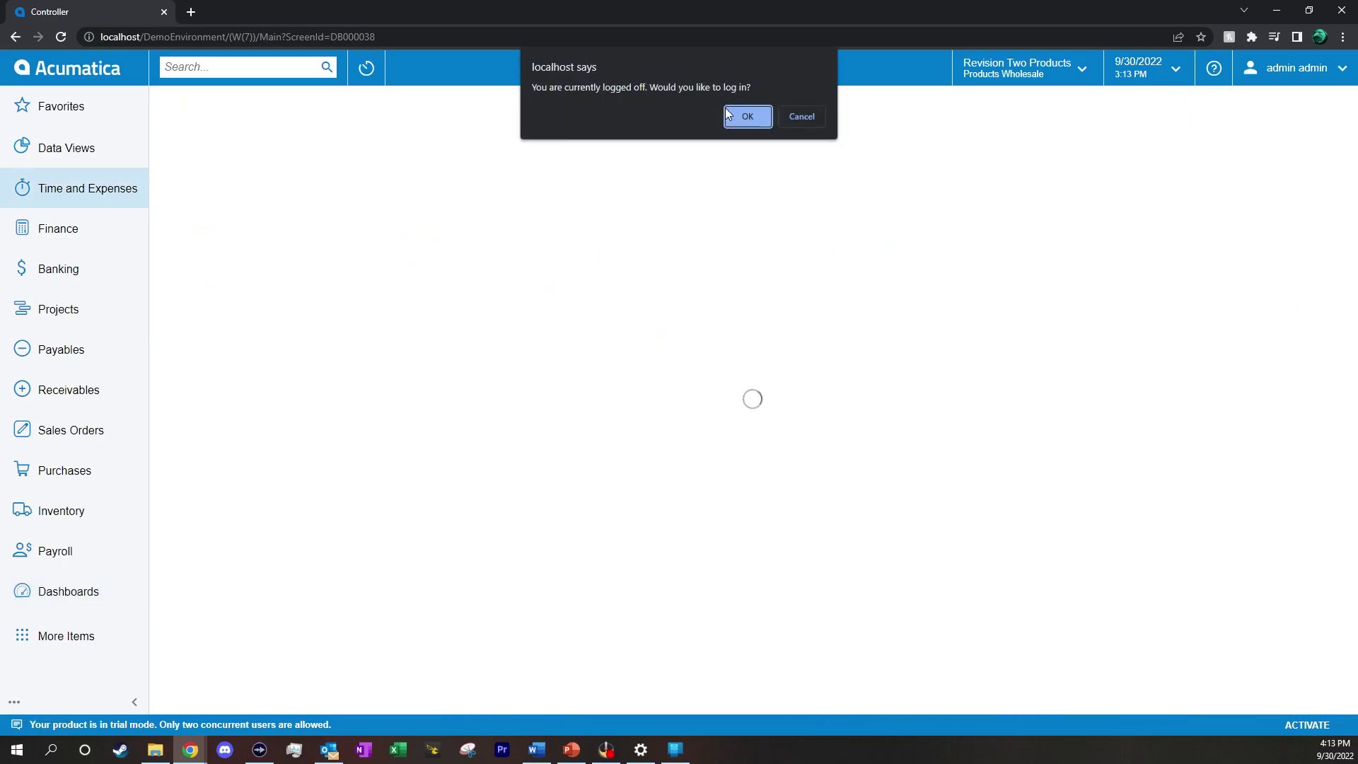
Confirm the logged-off prompt and sign back in with the admin username and password
click(744, 117)
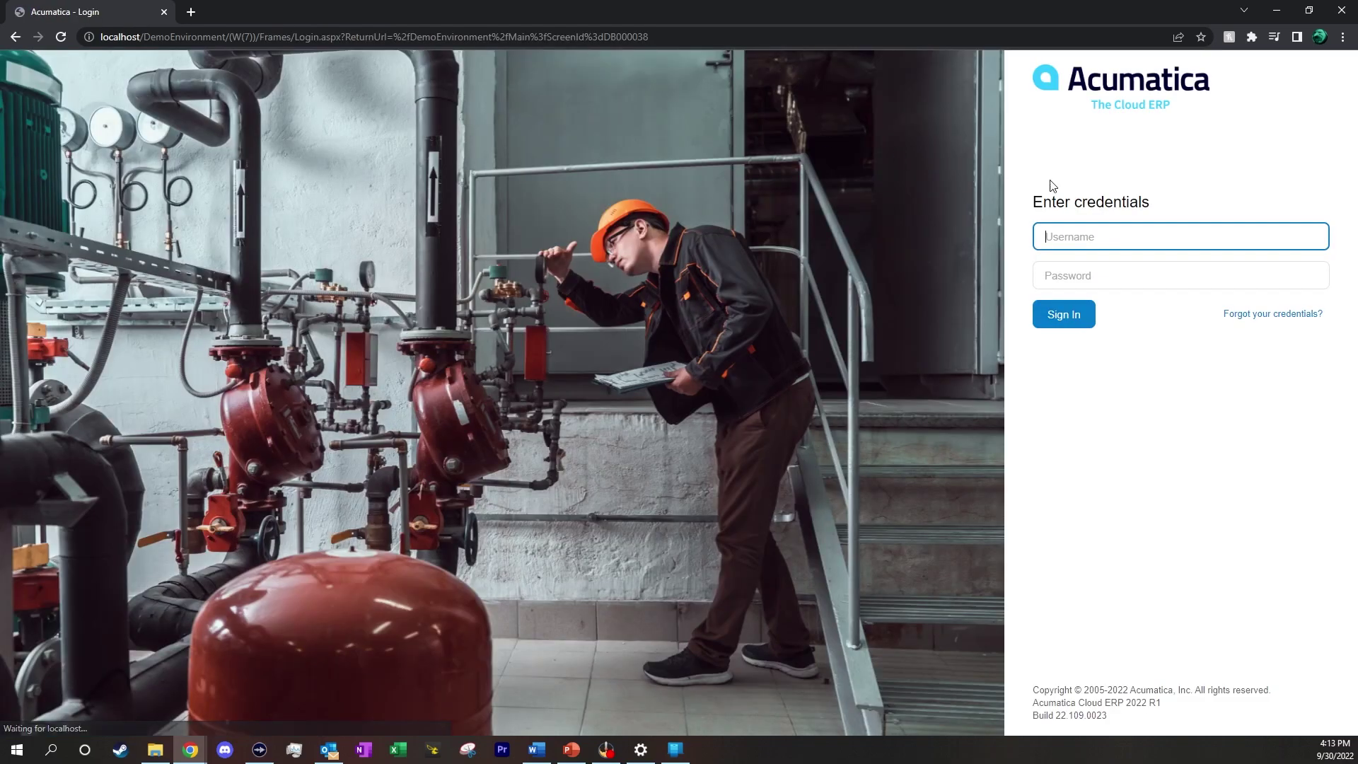
click(1190, 236)
text(admin)
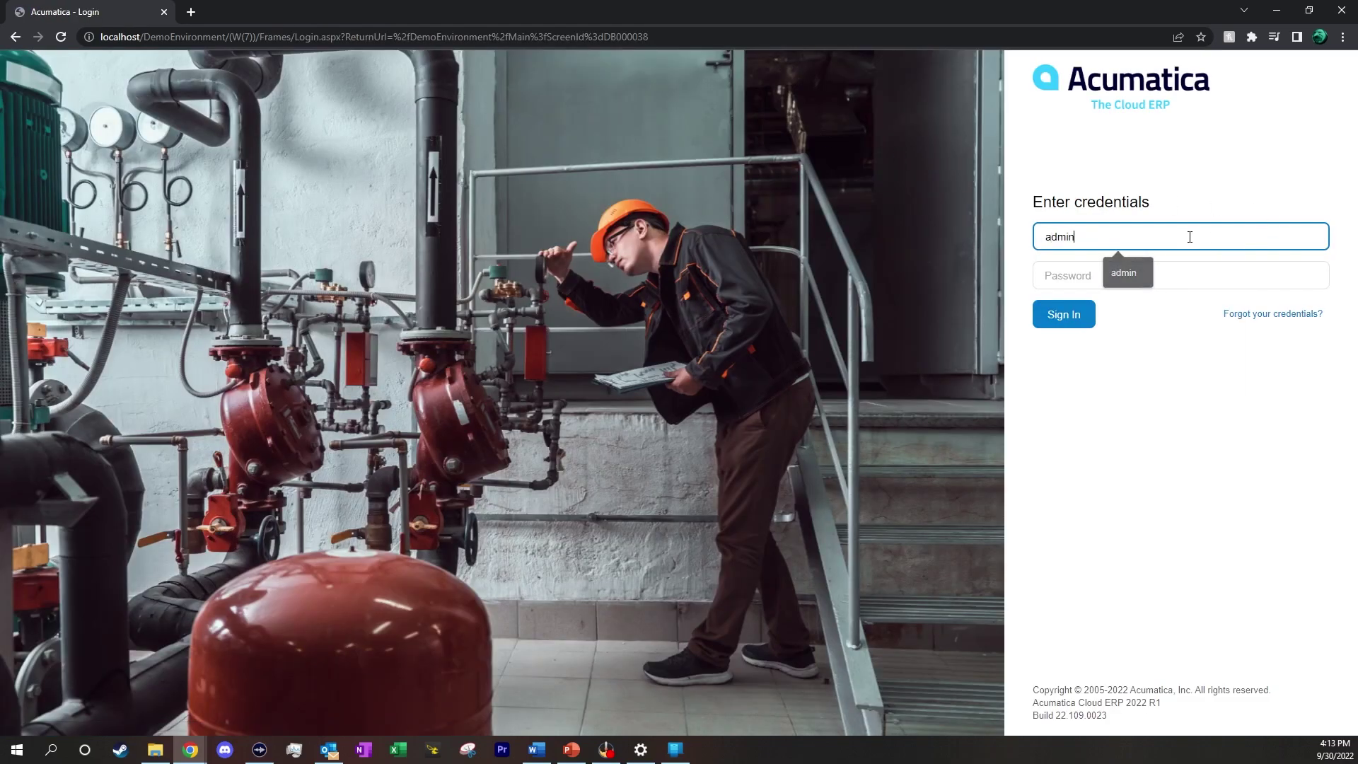
key(Tab)
text(••••••)
key(Return)
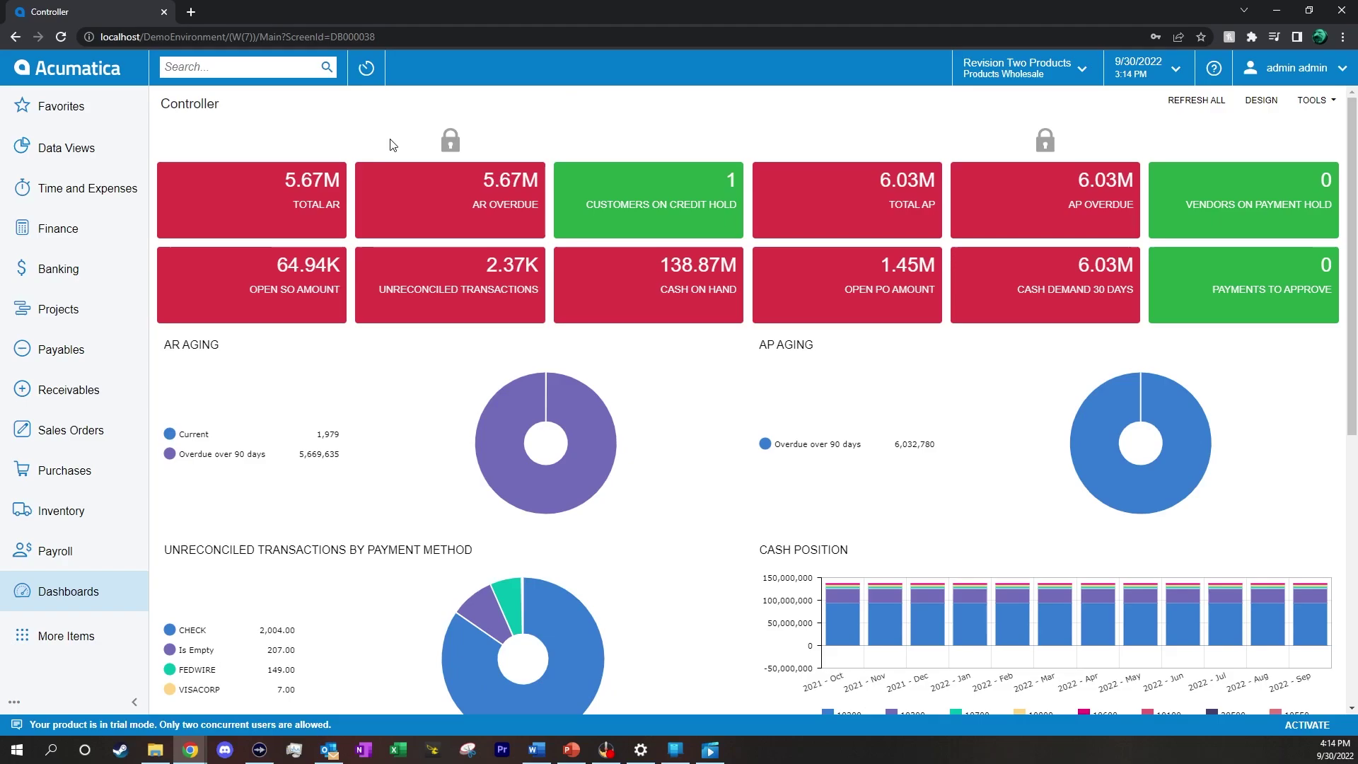
click(110, 189)
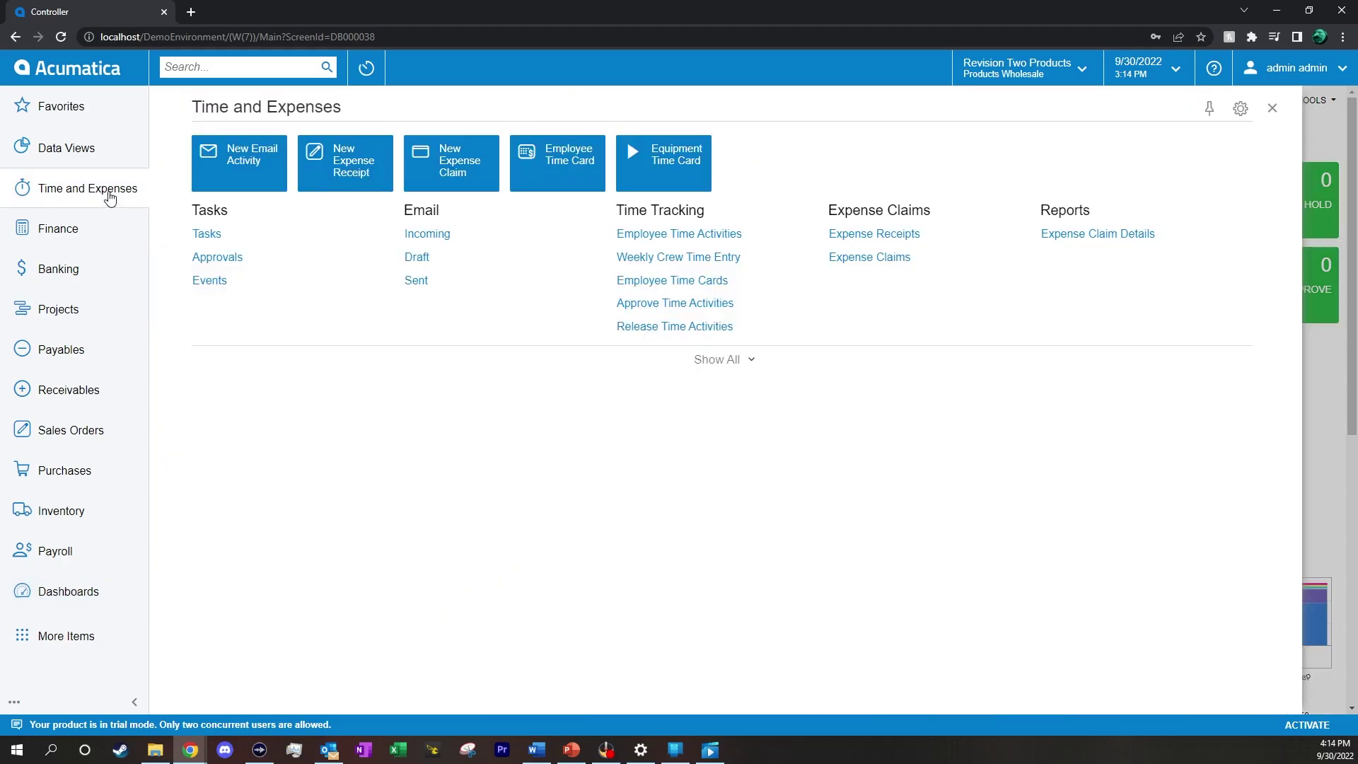
click(856, 227)
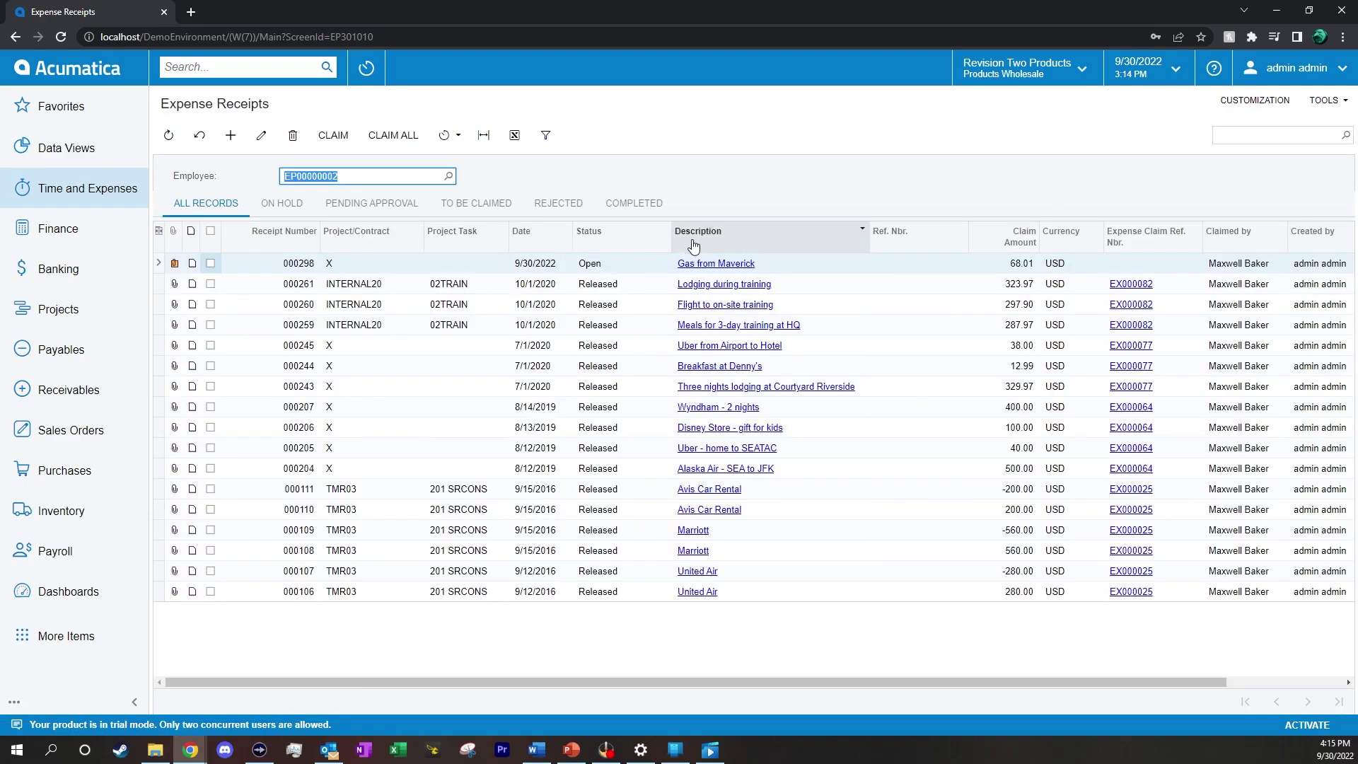
click(174, 264)
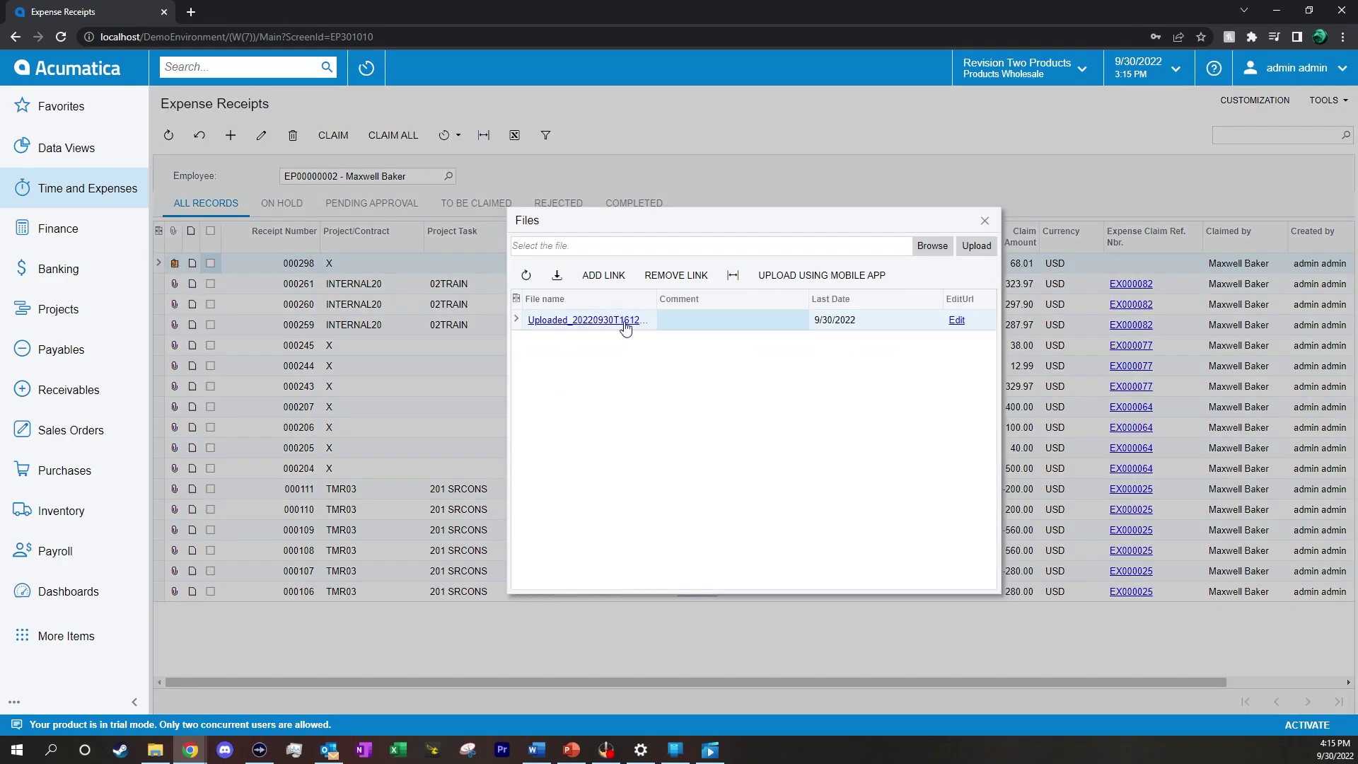
click(625, 323)
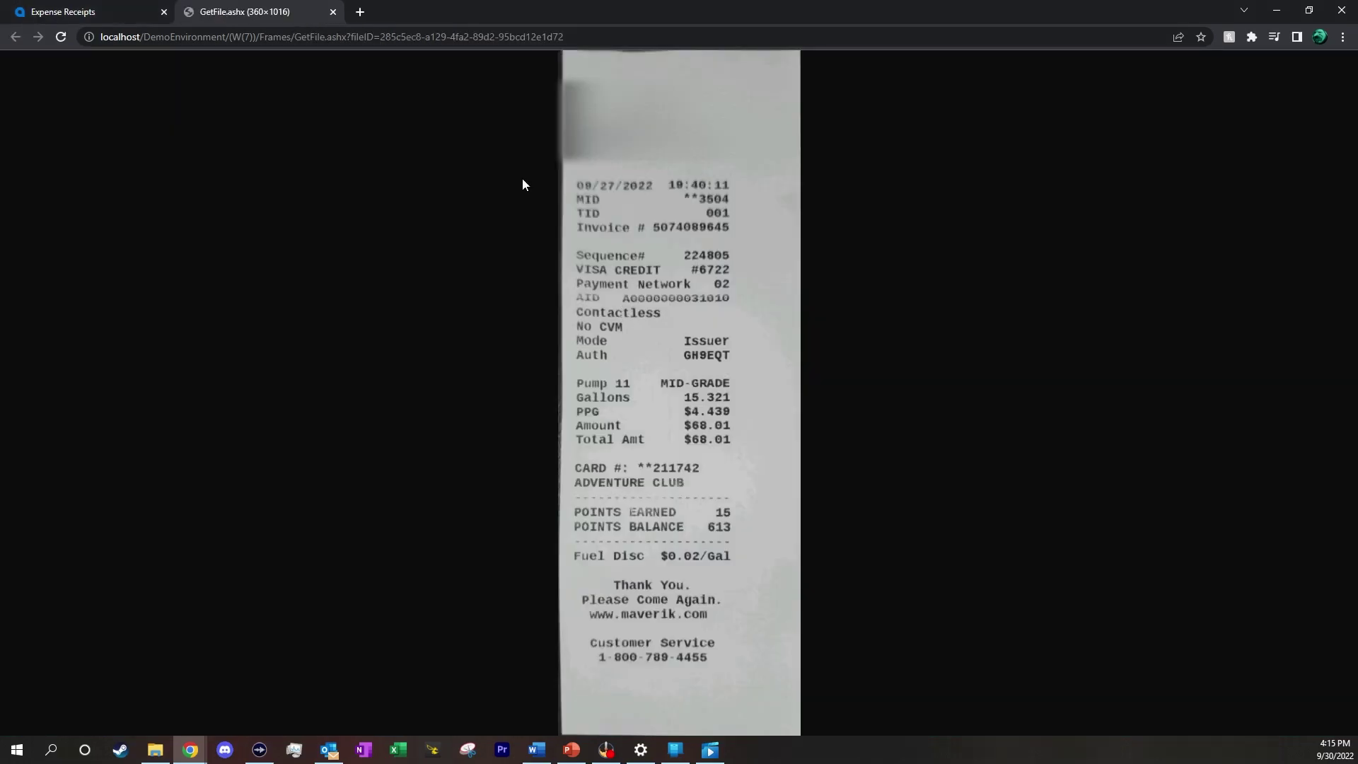
click(334, 14)
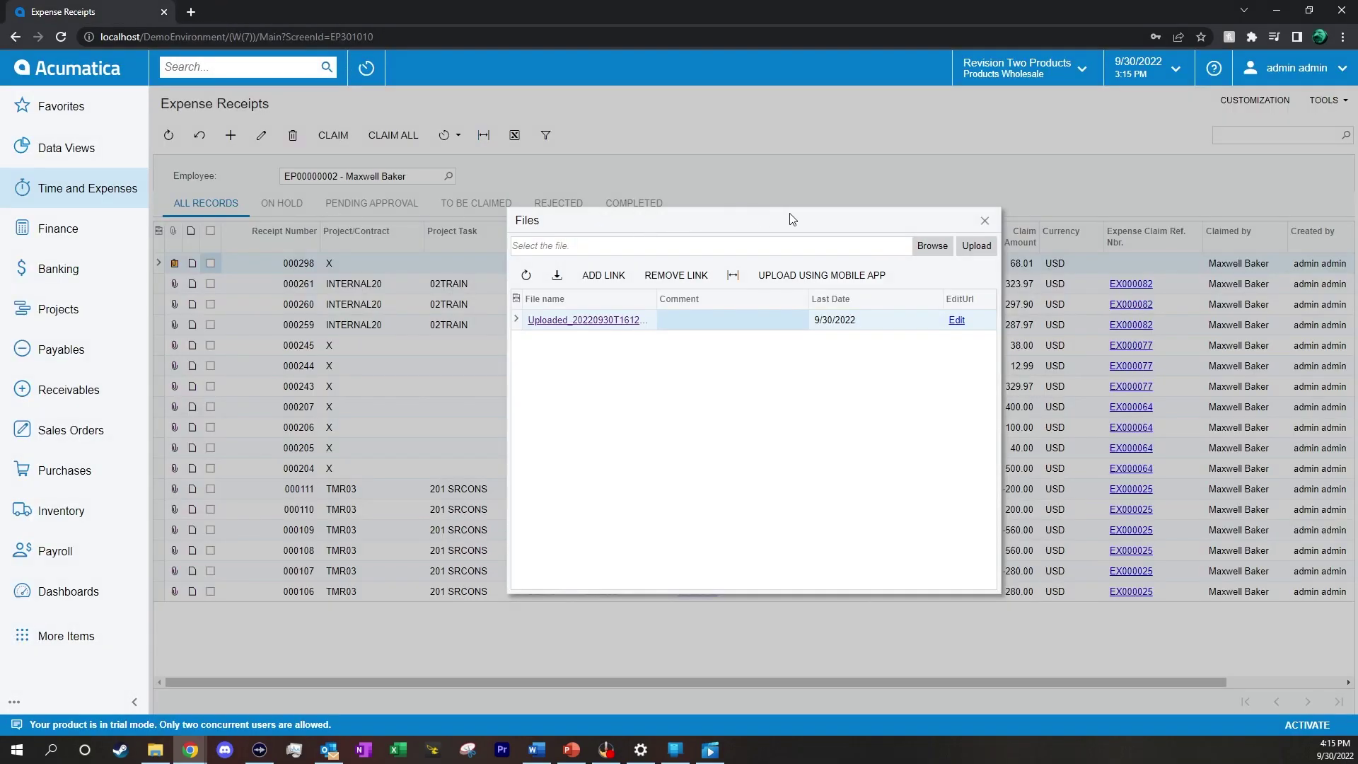
click(984, 220)
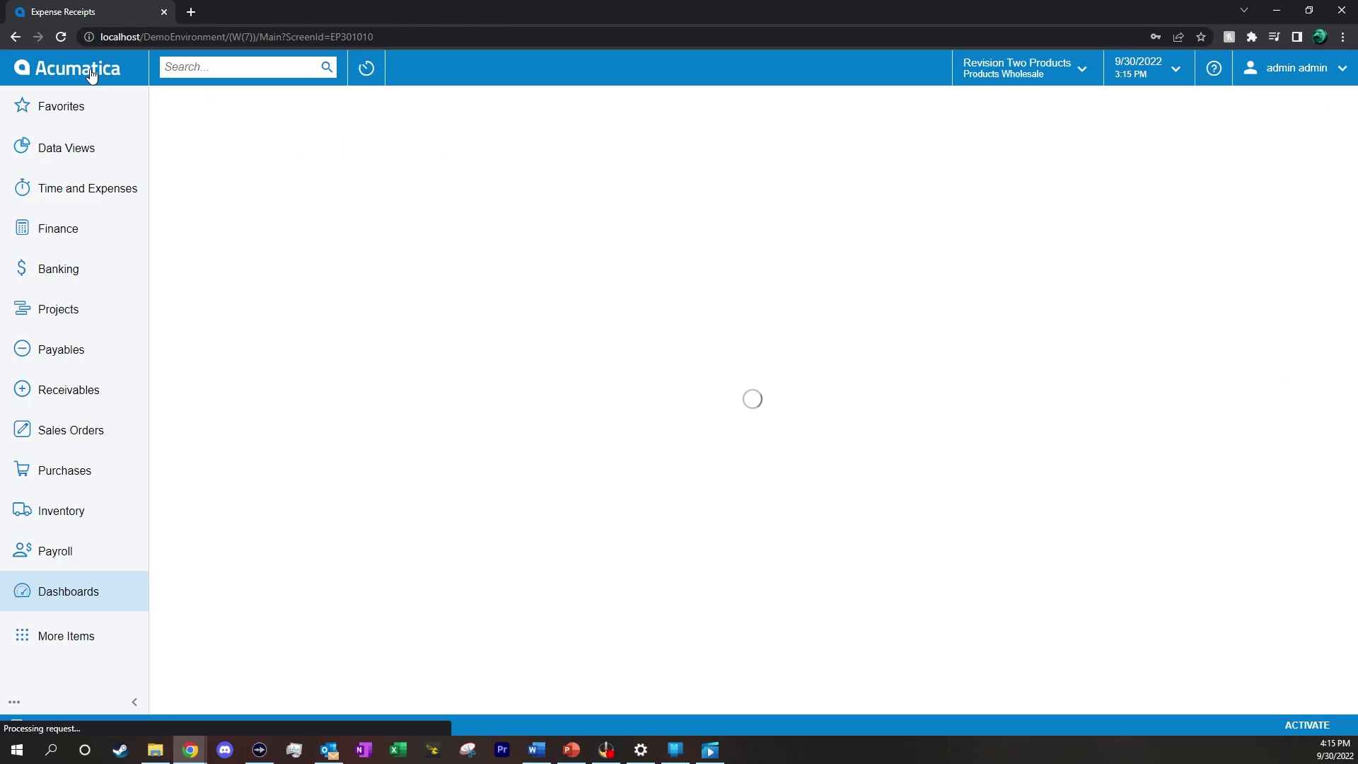
click(90, 75)
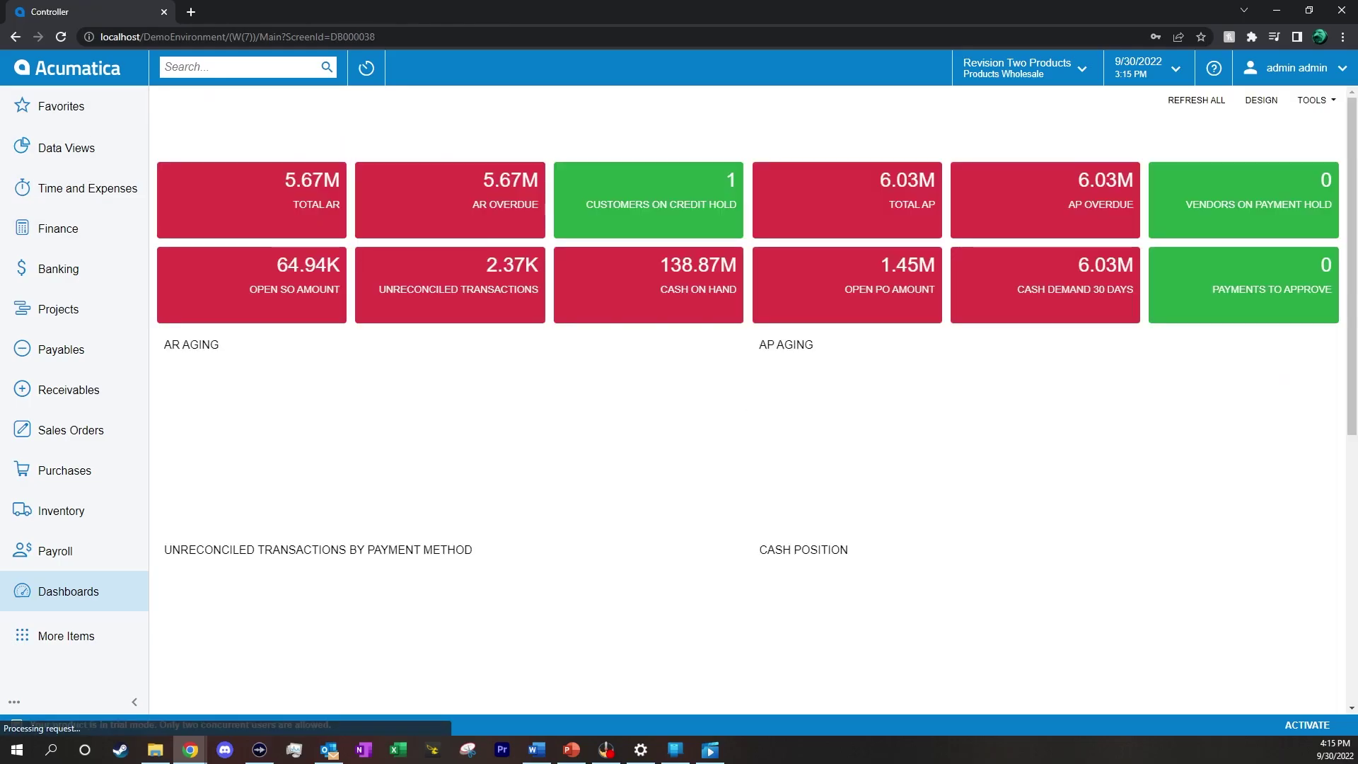